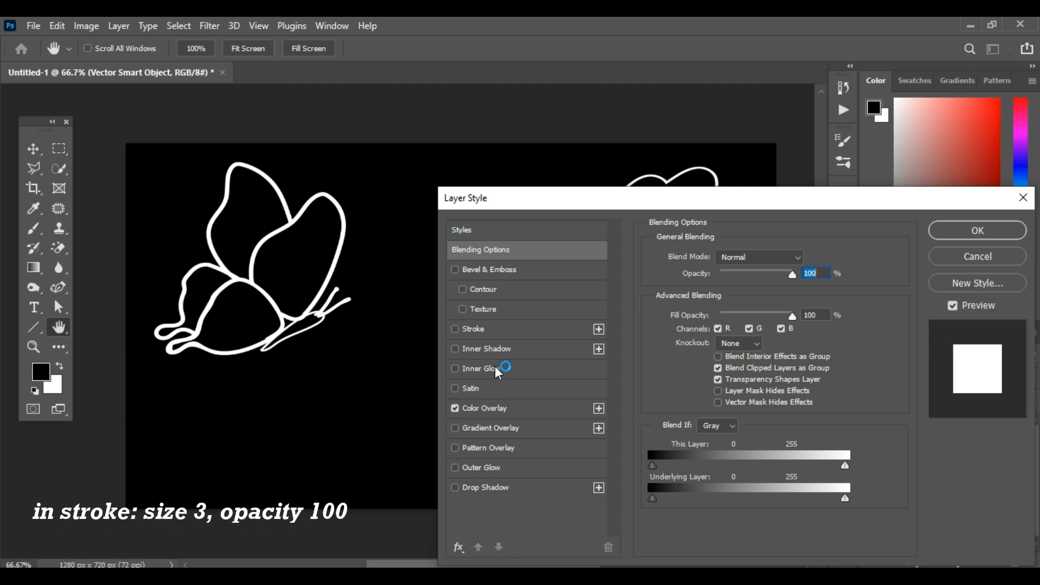
# - Add a pink outside stroke to the second butterfly's layer and set its size to 3 px
pyautogui.click(495, 329)
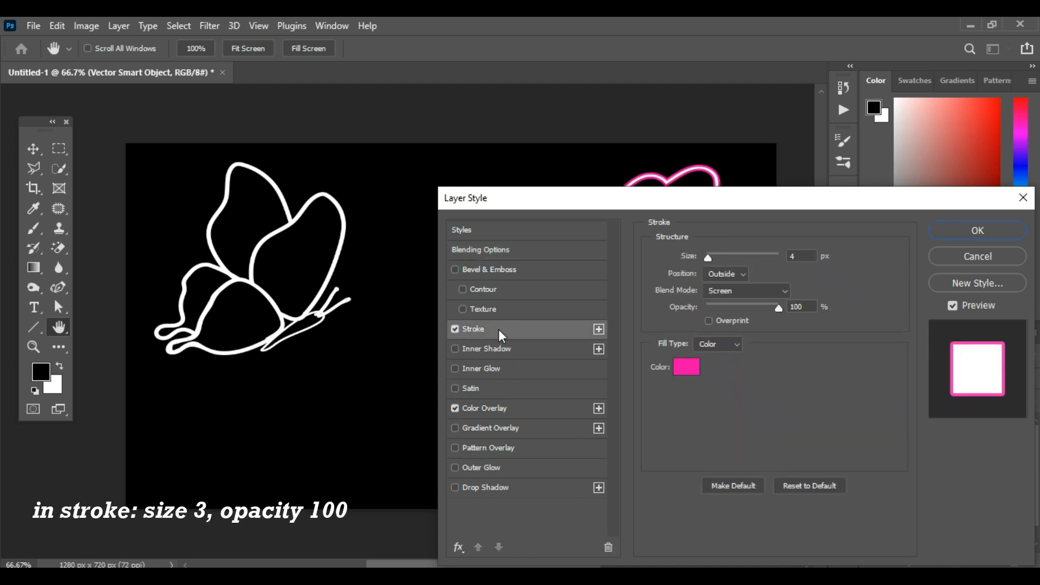
pyautogui.moveTo(722, 205); pyautogui.dragTo(730, 268)
pyautogui.moveTo(809, 320); pyautogui.dragTo(784, 346)
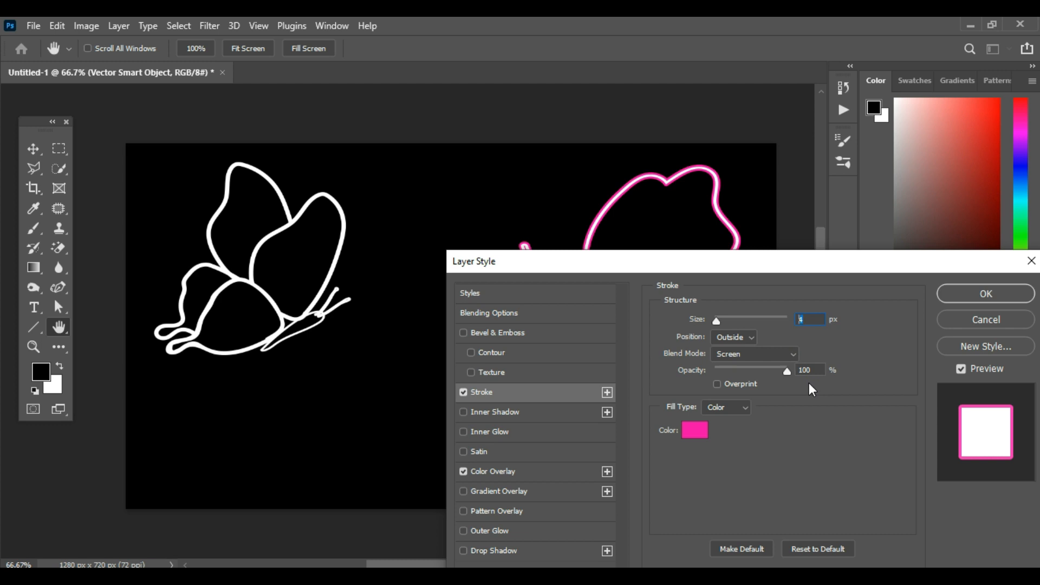
pyautogui.press('Down')
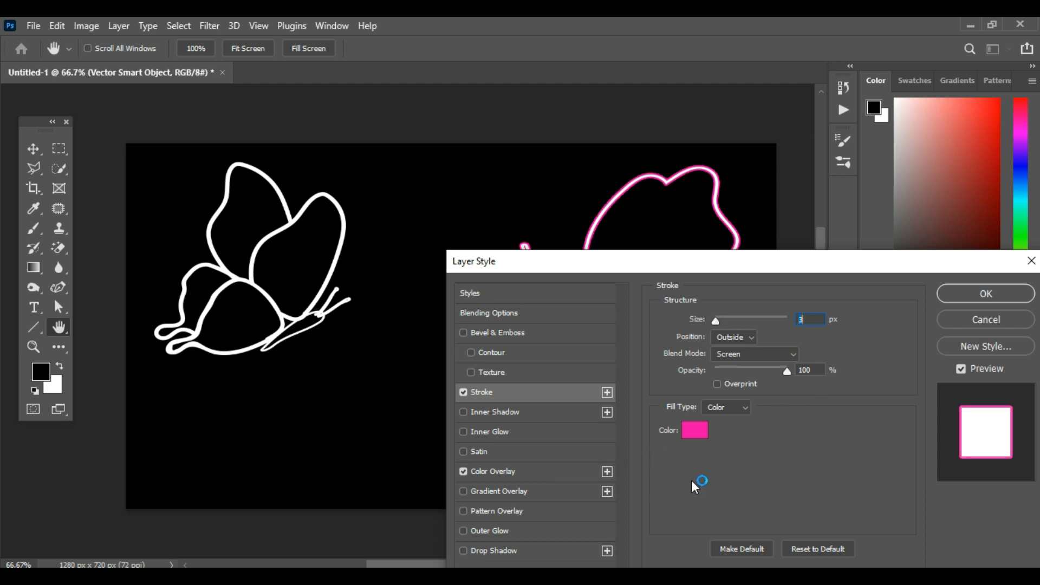
pyautogui.moveTo(767, 267); pyautogui.dragTo(760, 218)
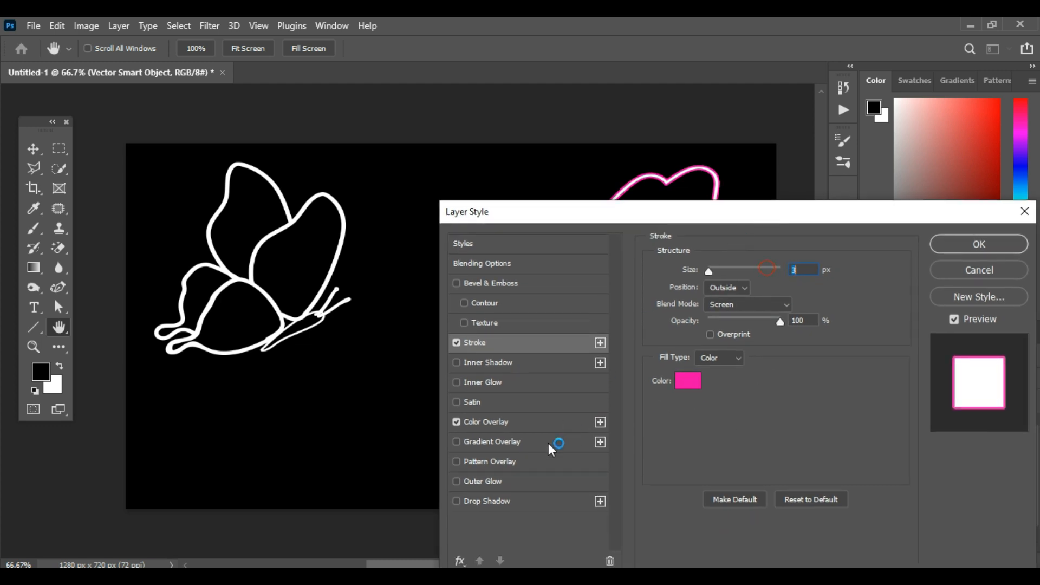
# - Enable an outer glow on the same butterfly and set the glow colour to vivid magenta, f000ff
pyautogui.click(499, 481)
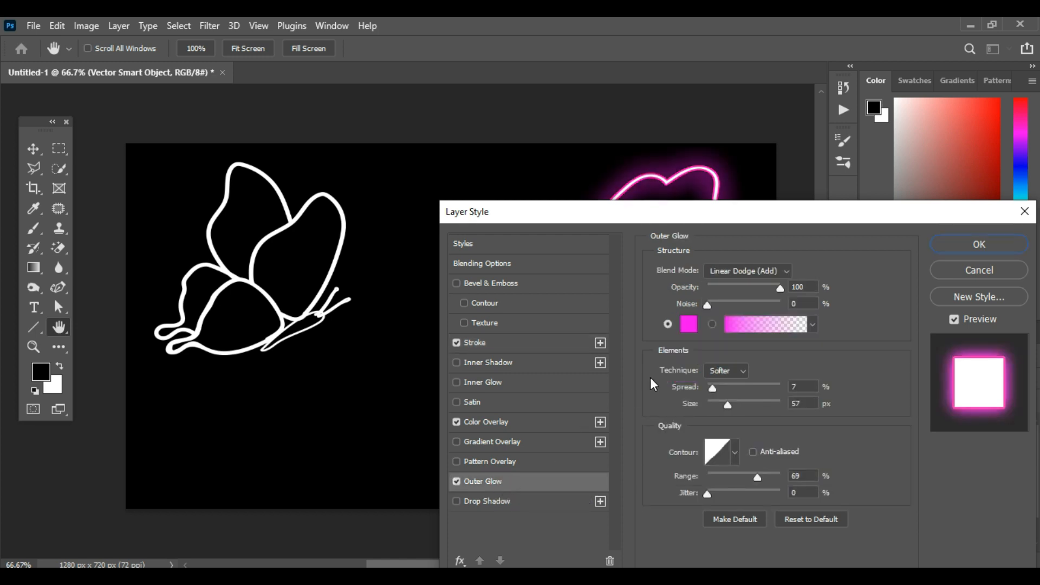
pyautogui.click(688, 324)
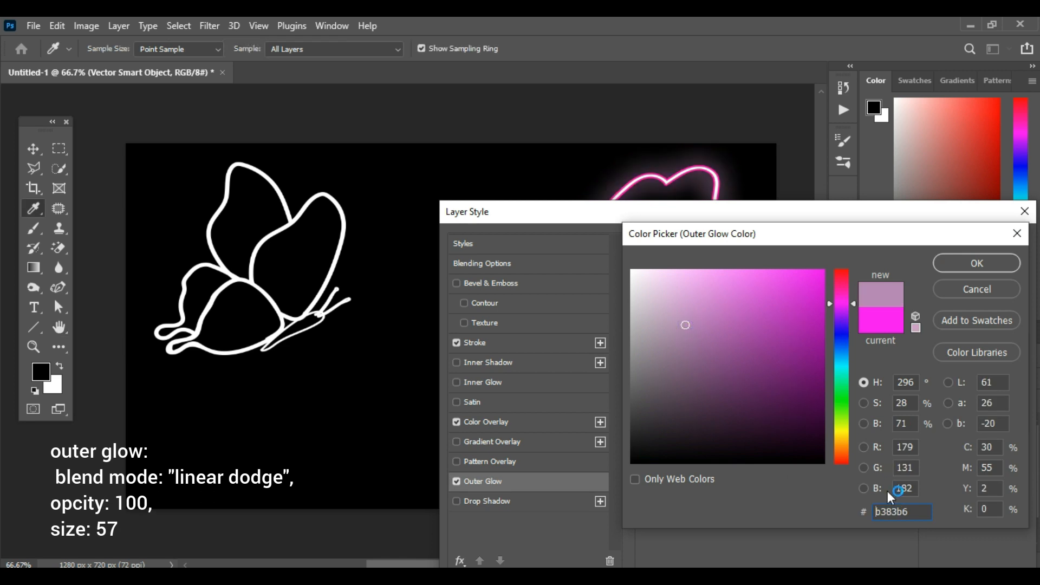
pyautogui.moveTo(801, 298); pyautogui.dragTo(823, 269)
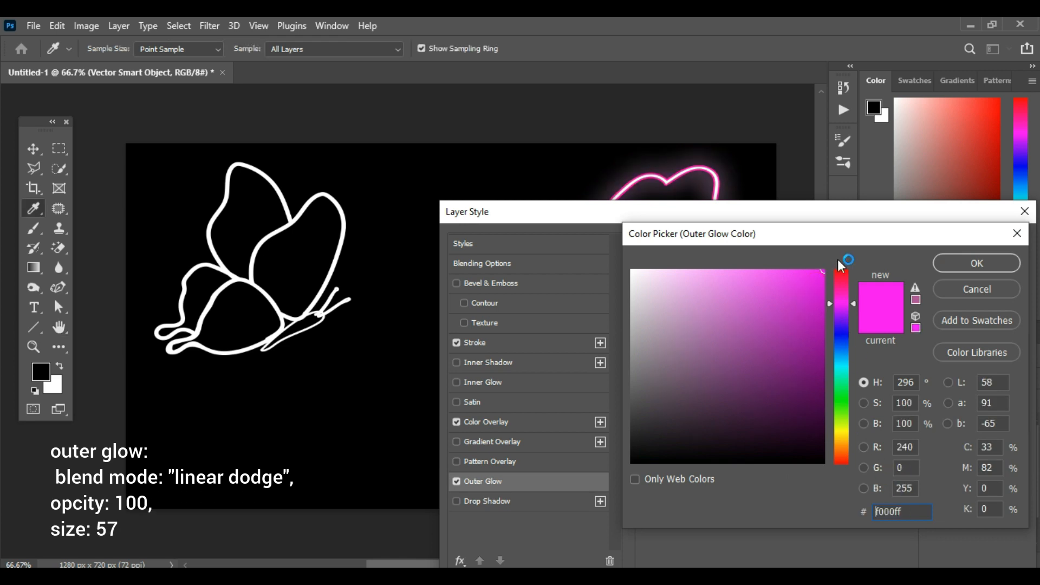
pyautogui.click(957, 262)
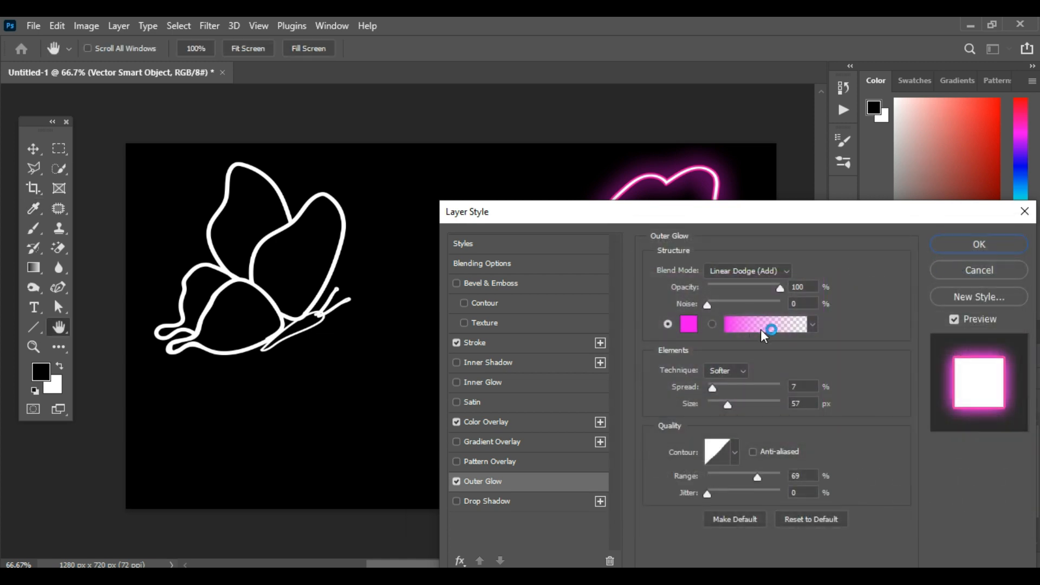
# - Set the outer glow to Linear Dodge (Add) with 7% spread, 57 px size and 69% range, and apply the layer style
pyautogui.moveTo(758, 218); pyautogui.dragTo(749, 187)
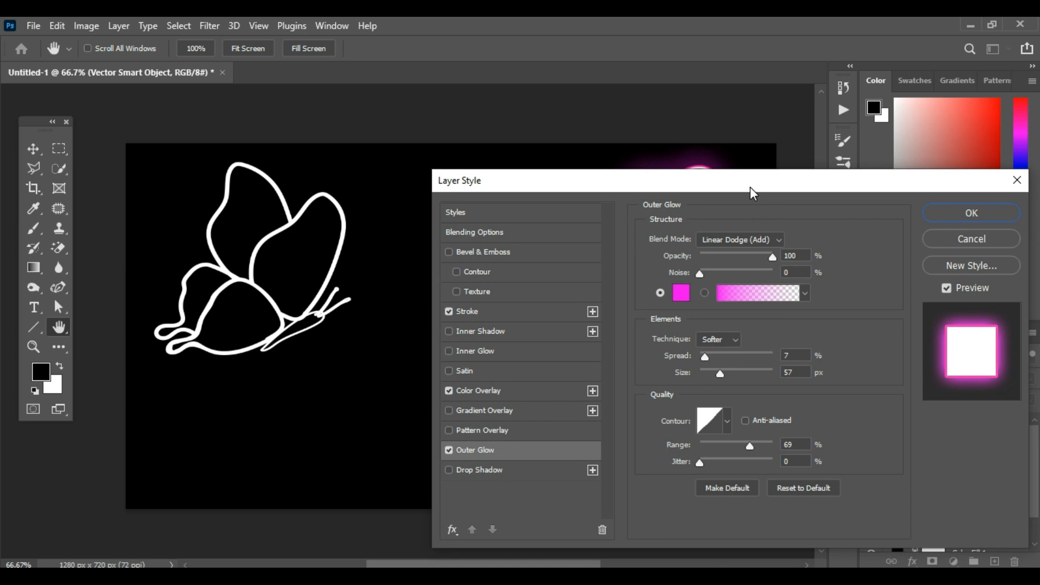
pyautogui.click(779, 238)
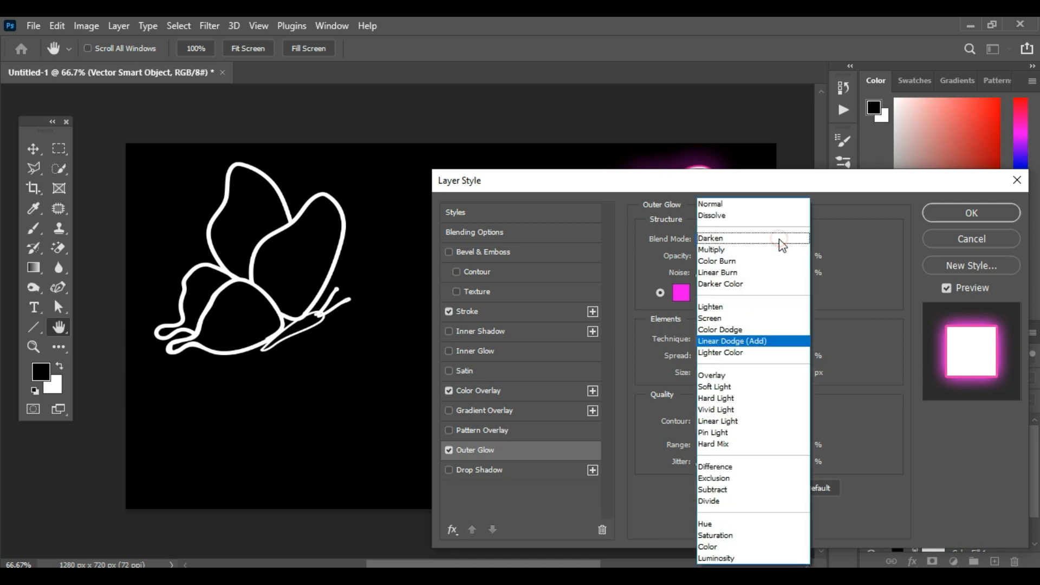
pyautogui.click(745, 341)
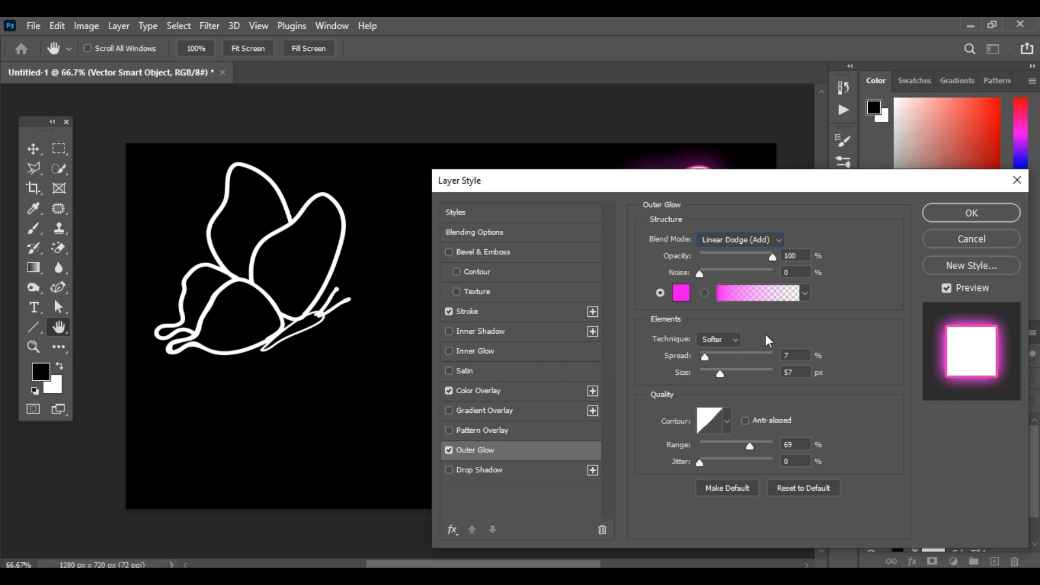
pyautogui.click(794, 352)
pyautogui.click(798, 372)
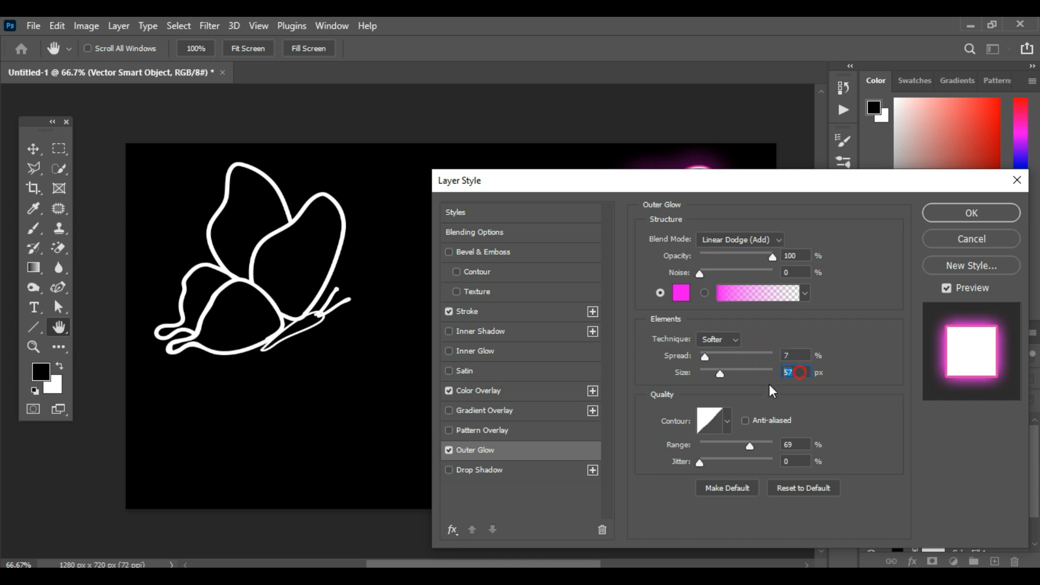
pyautogui.click(793, 445)
pyautogui.click(973, 216)
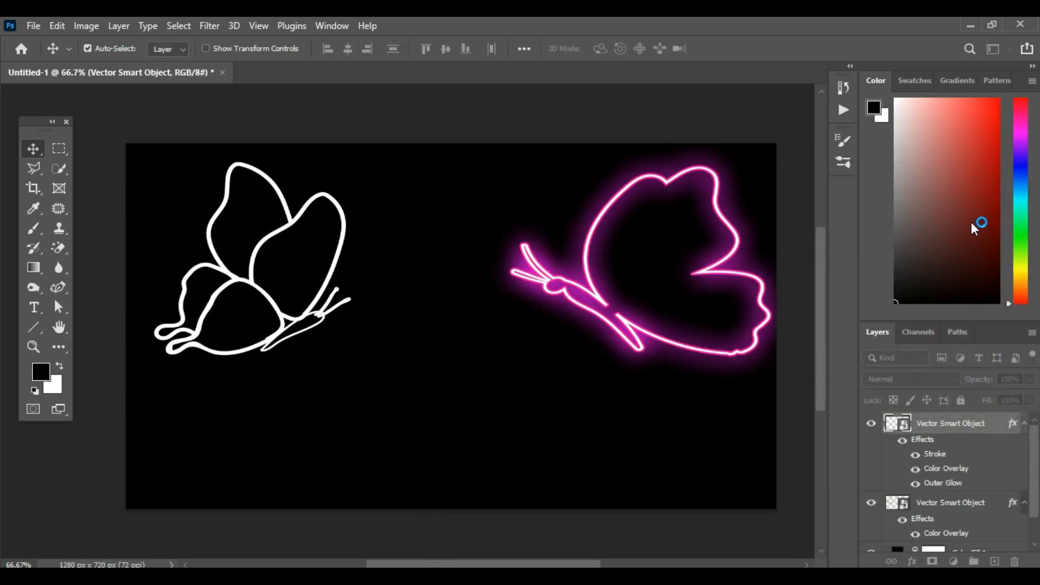
# - Copy the glowing butterfly's layer style and paste it onto the plain white butterfly's layer
pyautogui.rightClick(942, 430)
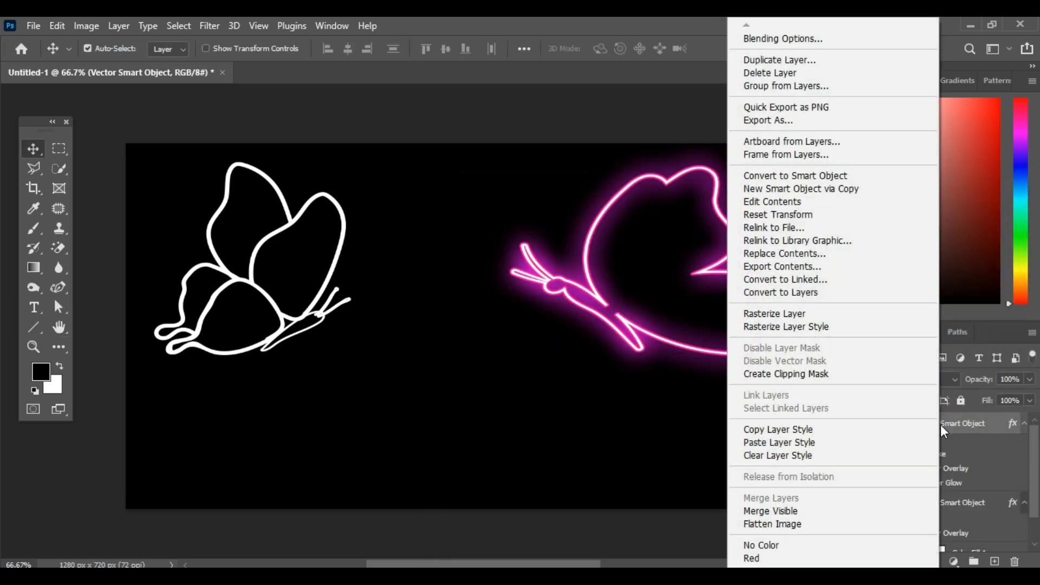
pyautogui.click(802, 429)
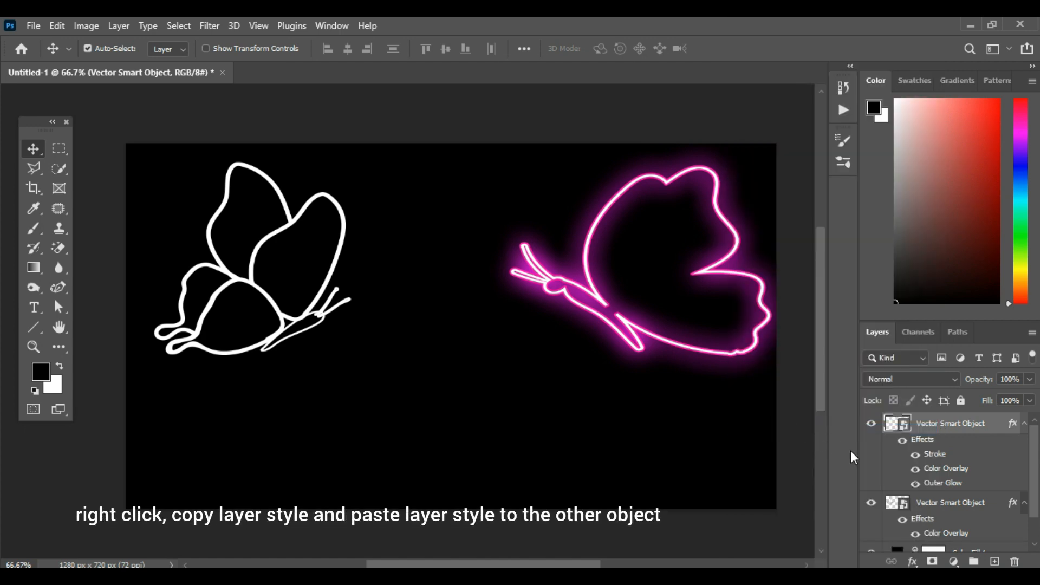
pyautogui.rightClick(928, 505)
pyautogui.rightClick(928, 506)
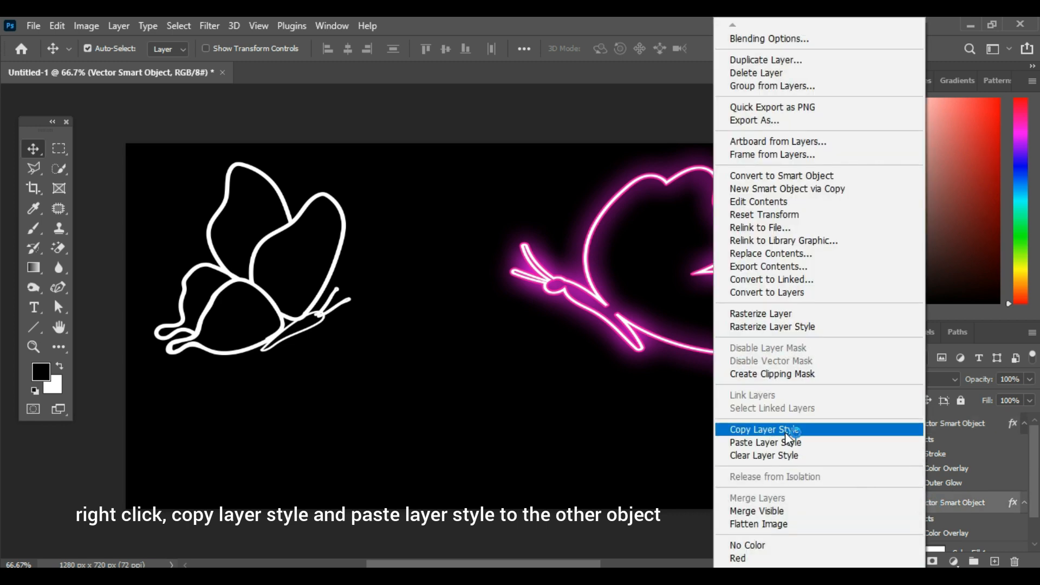
pyautogui.click(764, 442)
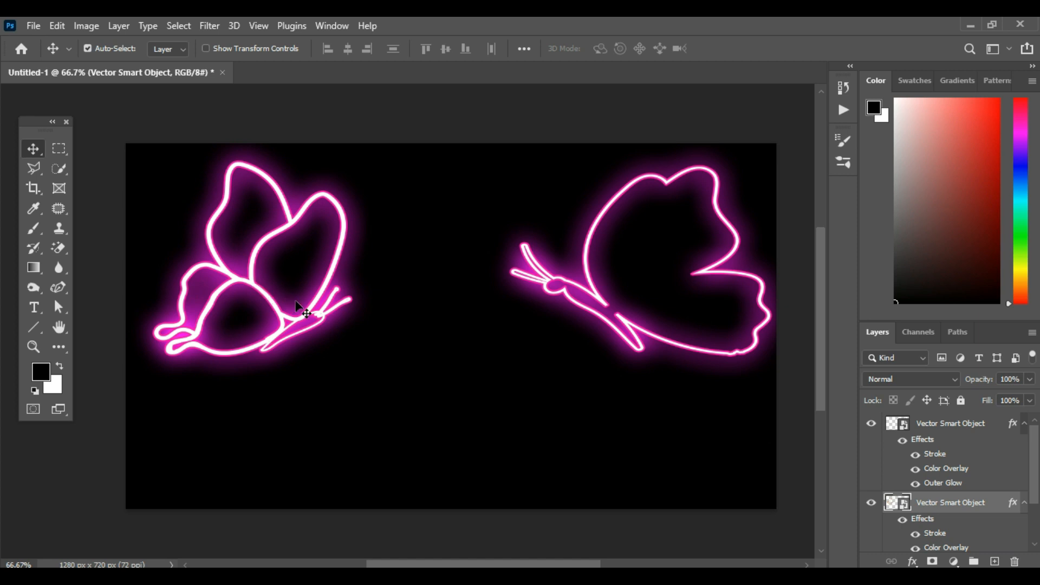
# - Place the stone wall image white-2172682_1920.jpg from the Downloads folder into the butterfly document
pyautogui.moveTo(1035, 476); pyautogui.dragTo(1035, 508)
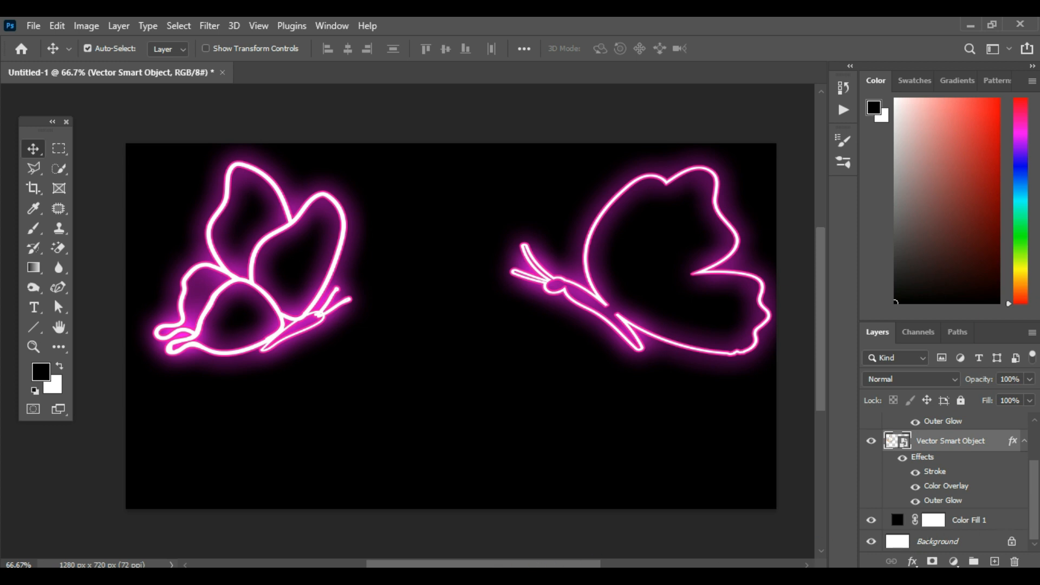
pyautogui.click(469, 574)
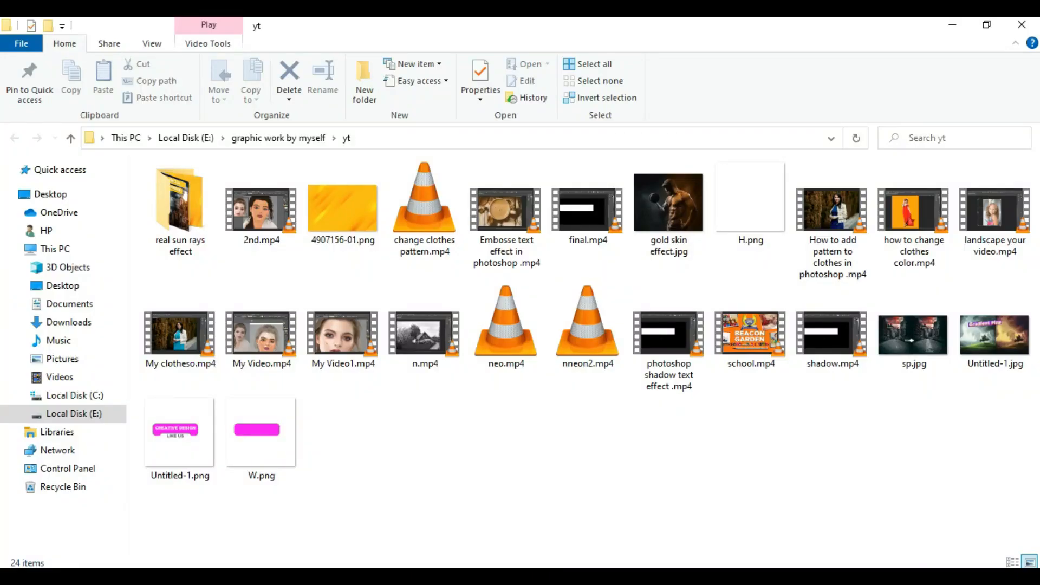
pyautogui.click(79, 324)
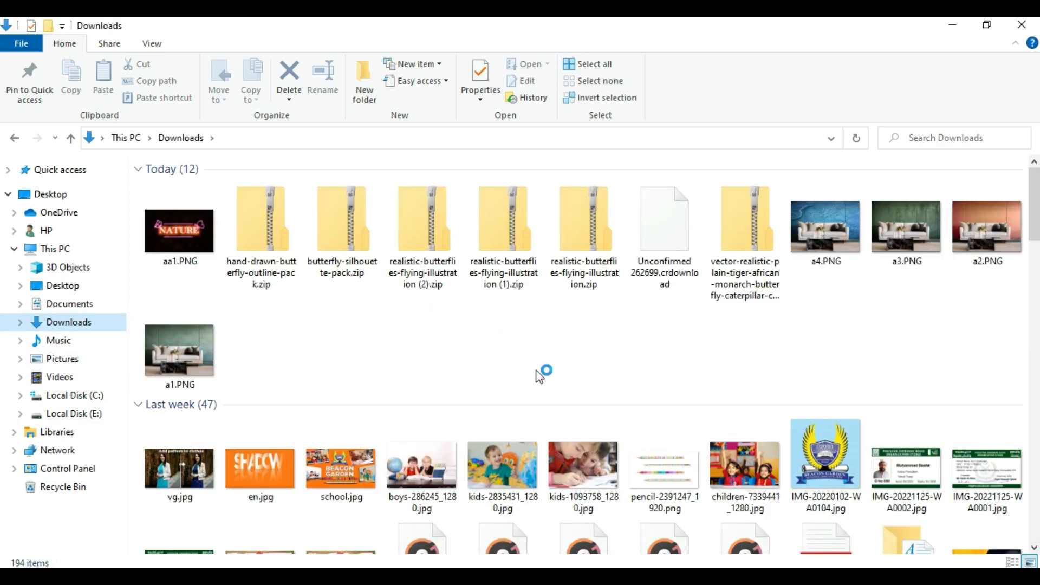
pyautogui.scroll(-5, 541, 372)
pyautogui.click(742, 284)
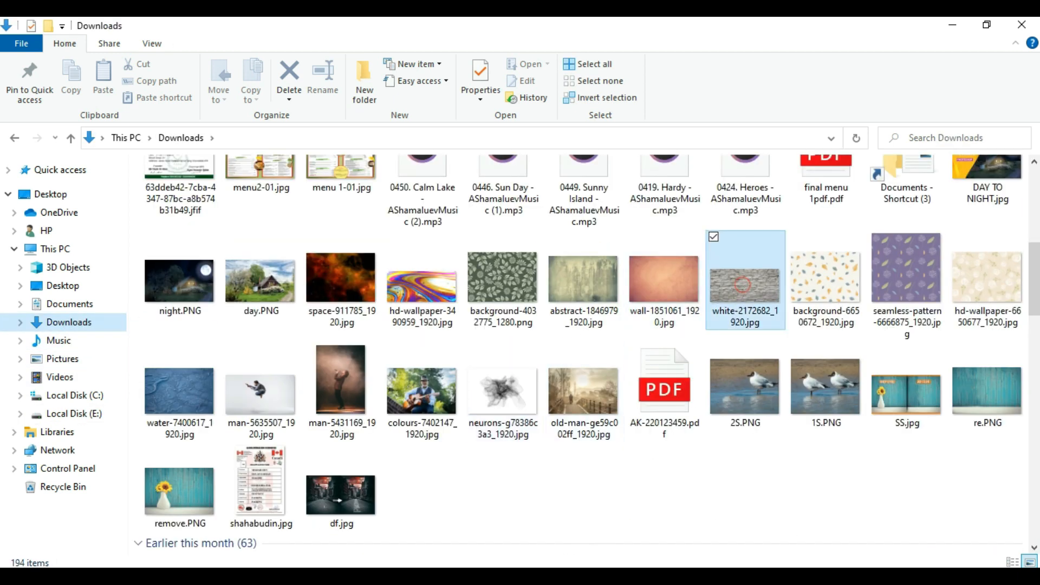
pyautogui.moveTo(742, 285); pyautogui.dragTo(374, 415)
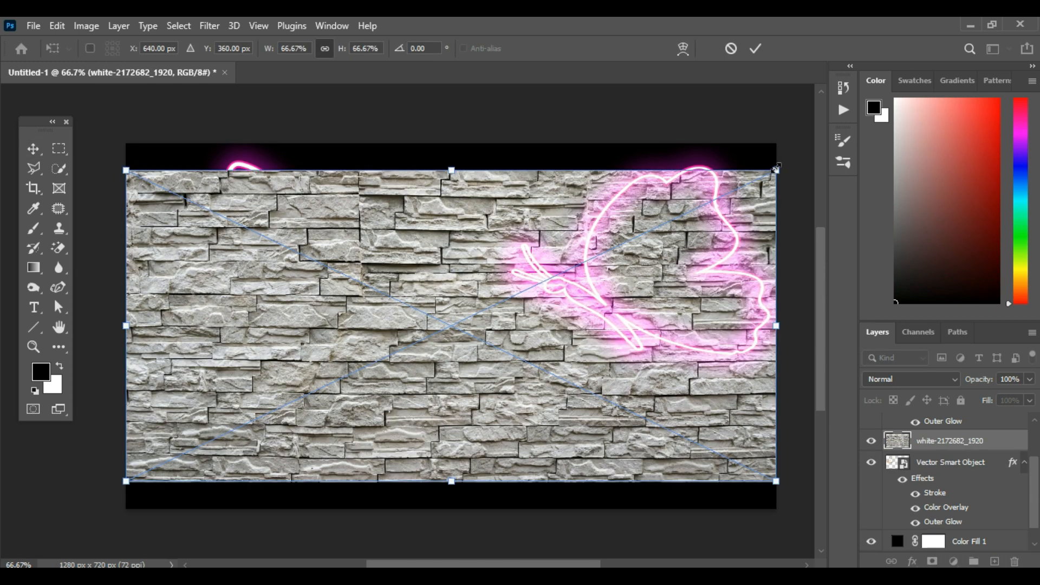
# - Stretch the stone wall to fill the 1280 × 720 px canvas and move its layer directly below Color Fill 1
pyautogui.moveTo(775, 168); pyautogui.dragTo(778, 140)
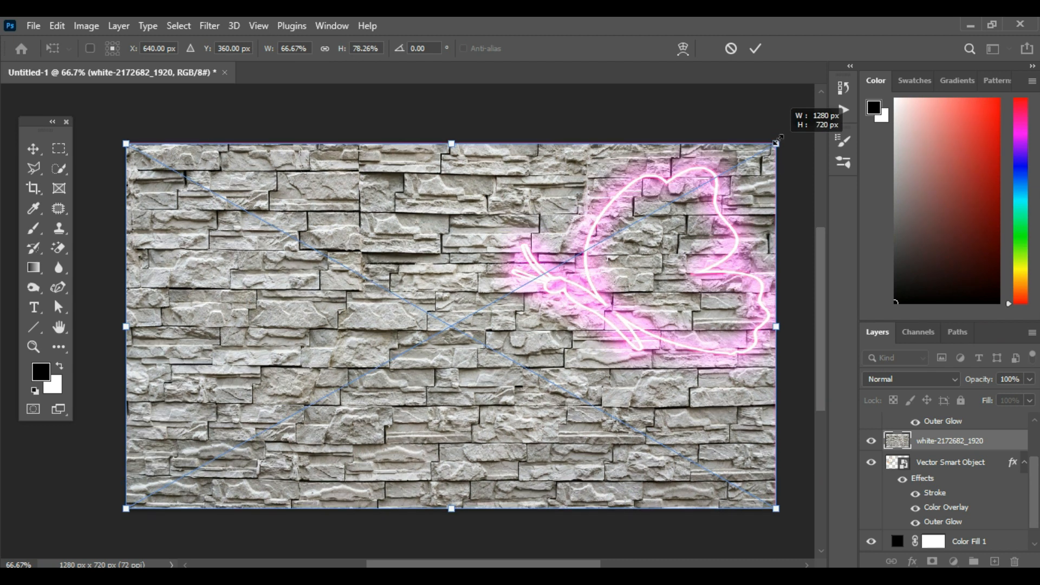
pyautogui.click(753, 50)
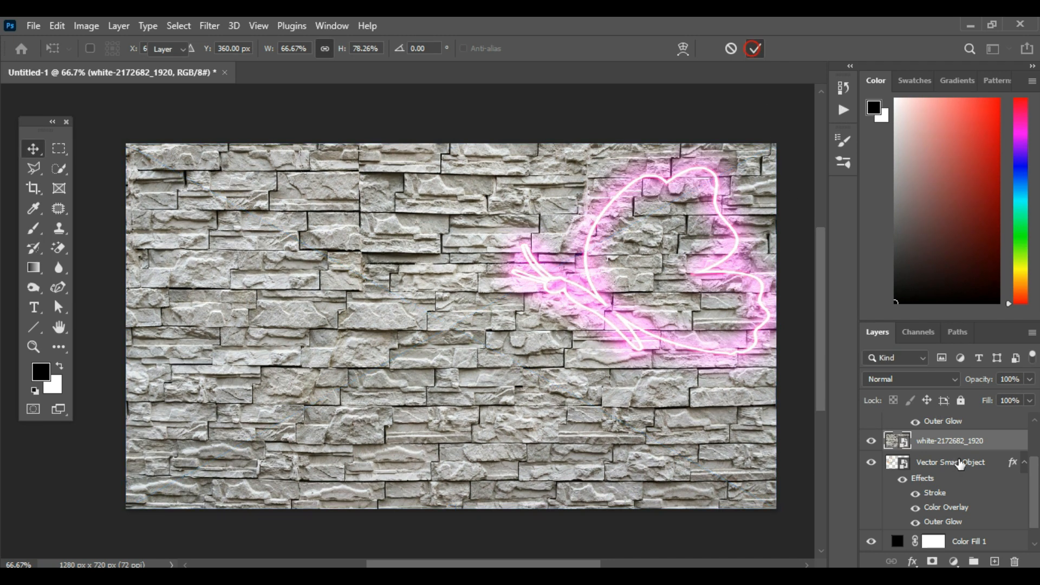
pyautogui.moveTo(961, 441); pyautogui.dragTo(961, 536)
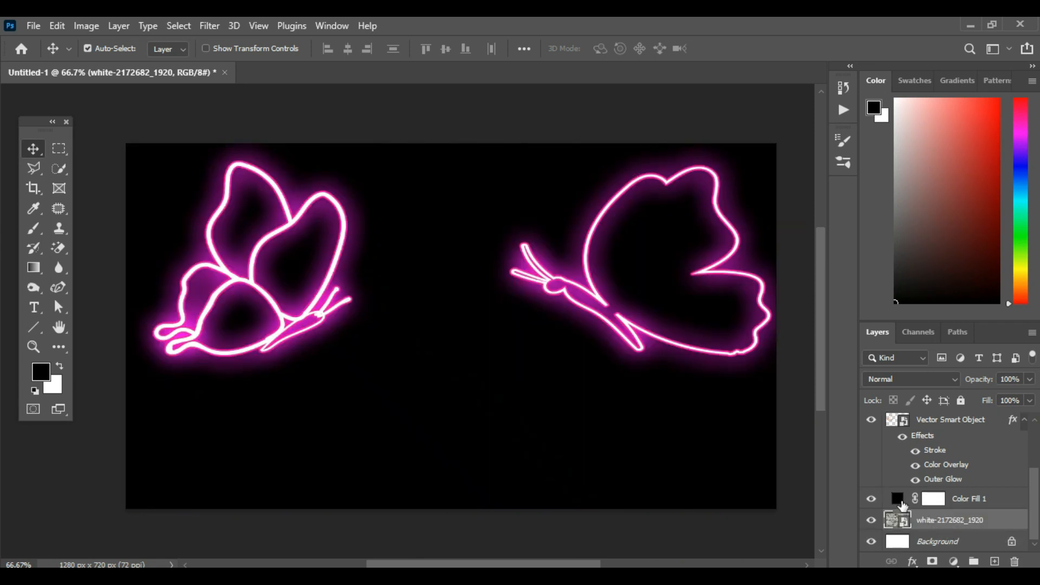
# - In Color Fill 1's blending options, split the Blend If black slider for the underlying layer toward the midtones to reveal the wall
pyautogui.click(902, 504)
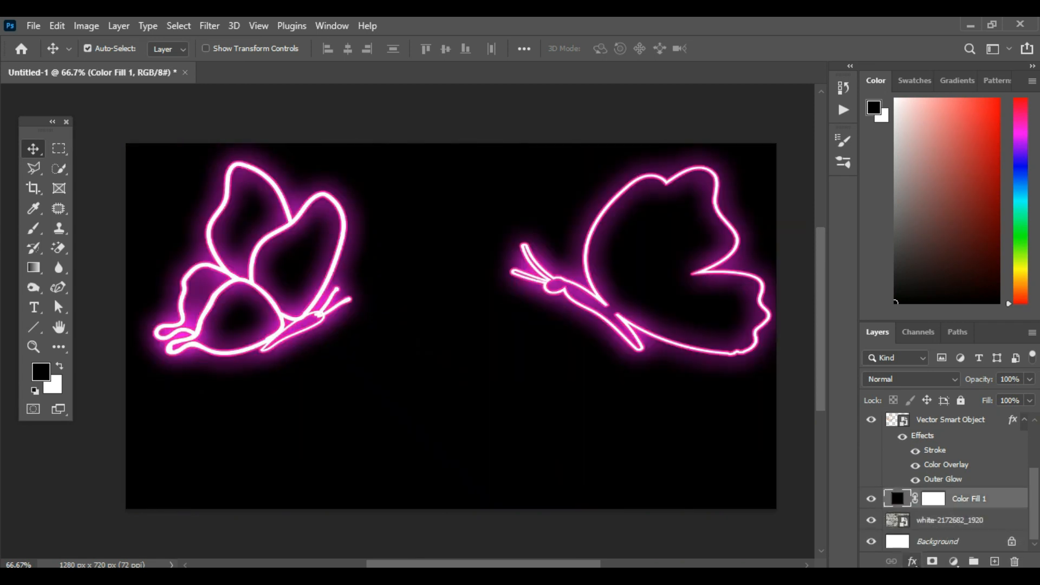
pyautogui.click(913, 562)
pyautogui.click(940, 423)
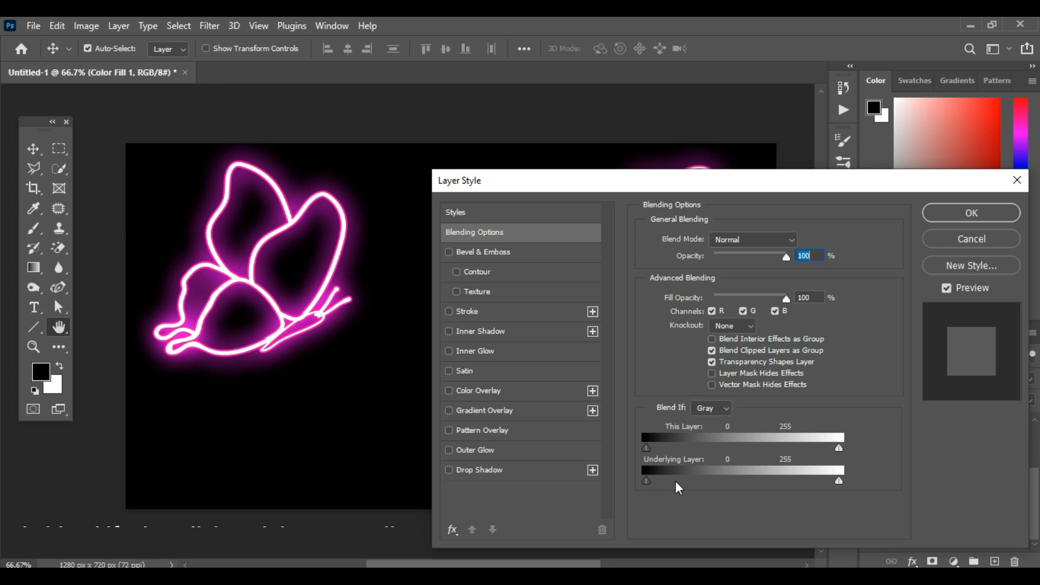
pyautogui.moveTo(650, 481); pyautogui.dragTo(689, 482)
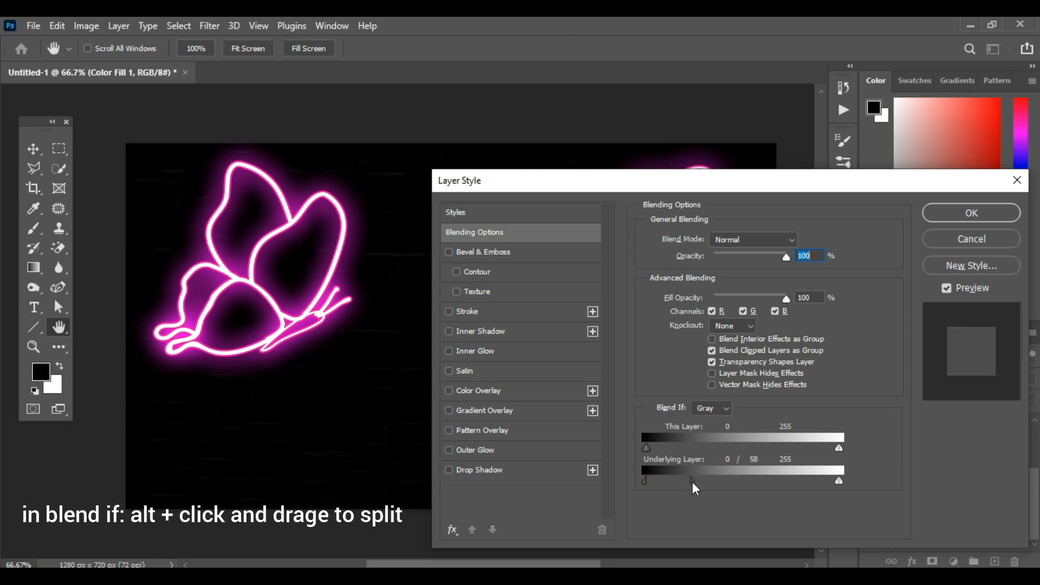
pyautogui.moveTo(692, 482); pyautogui.dragTo(730, 483)
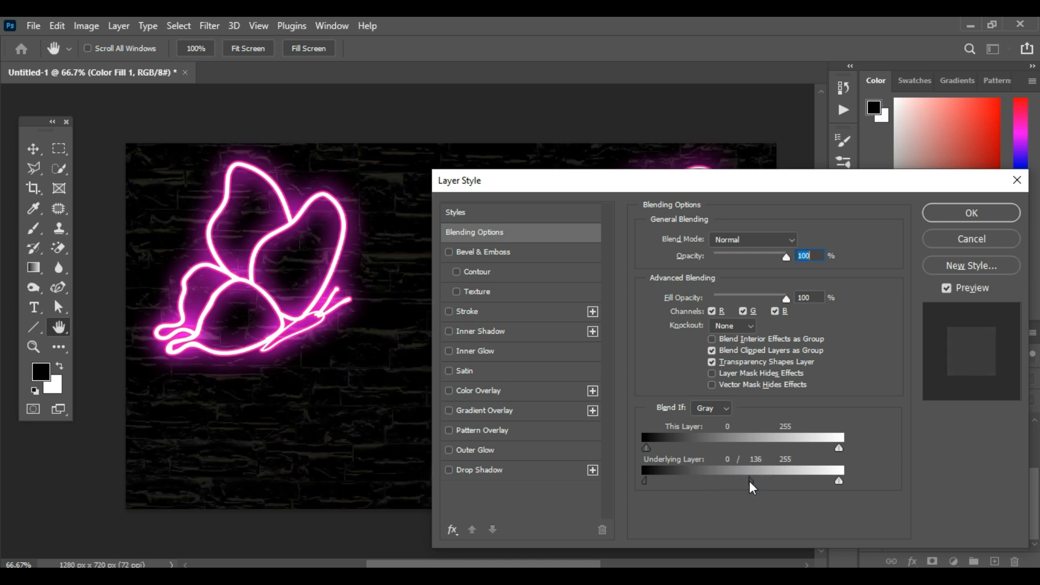
pyautogui.moveTo(750, 482); pyautogui.dragTo(740, 482)
pyautogui.click(978, 217)
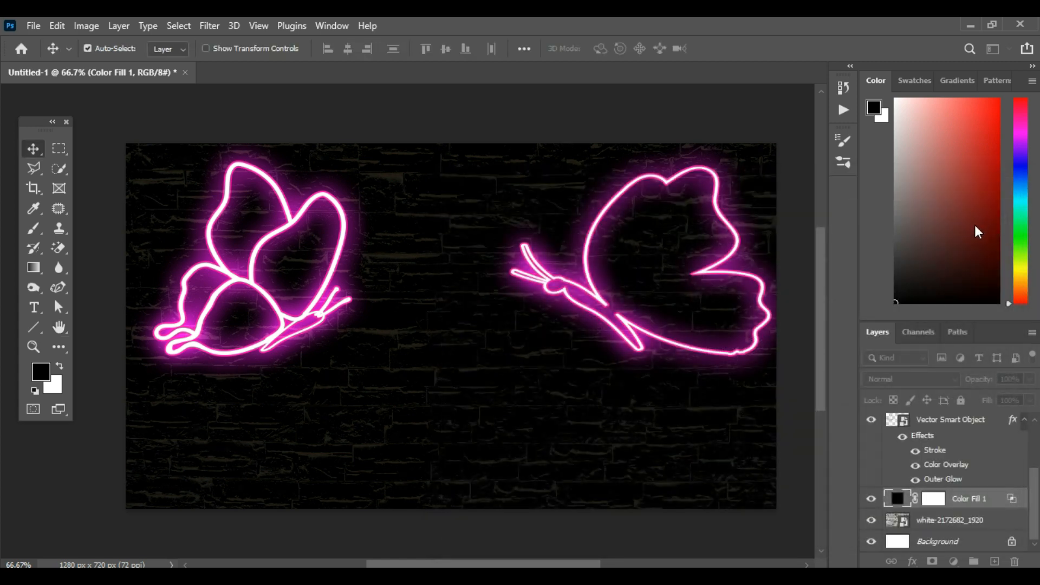
# - Add the text "Butterfly" between the two butterflies, above the Color Fill 1 layer
pyautogui.click(36, 308)
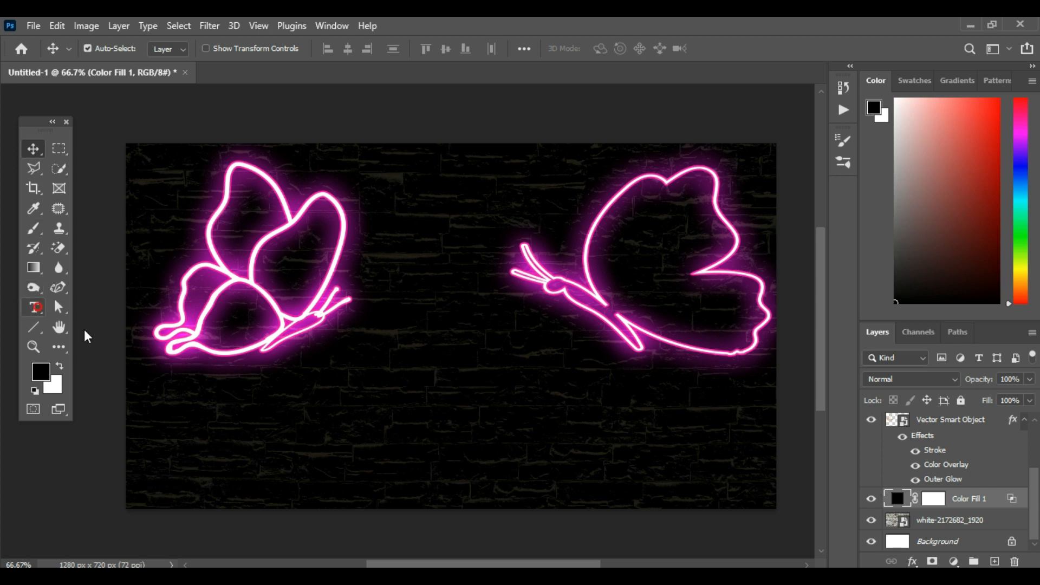
pyautogui.click(385, 362)
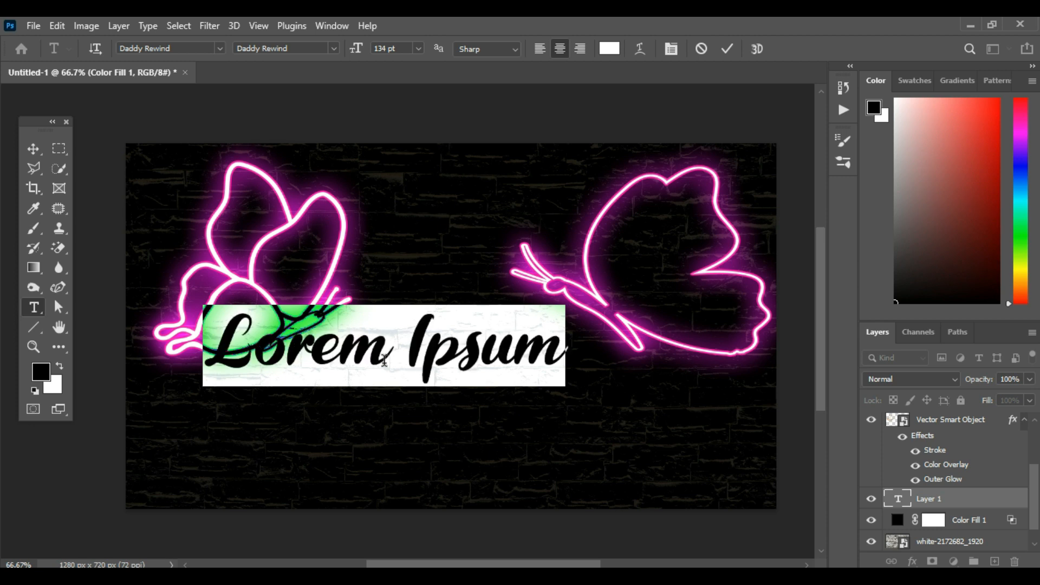
pyautogui.write('B')
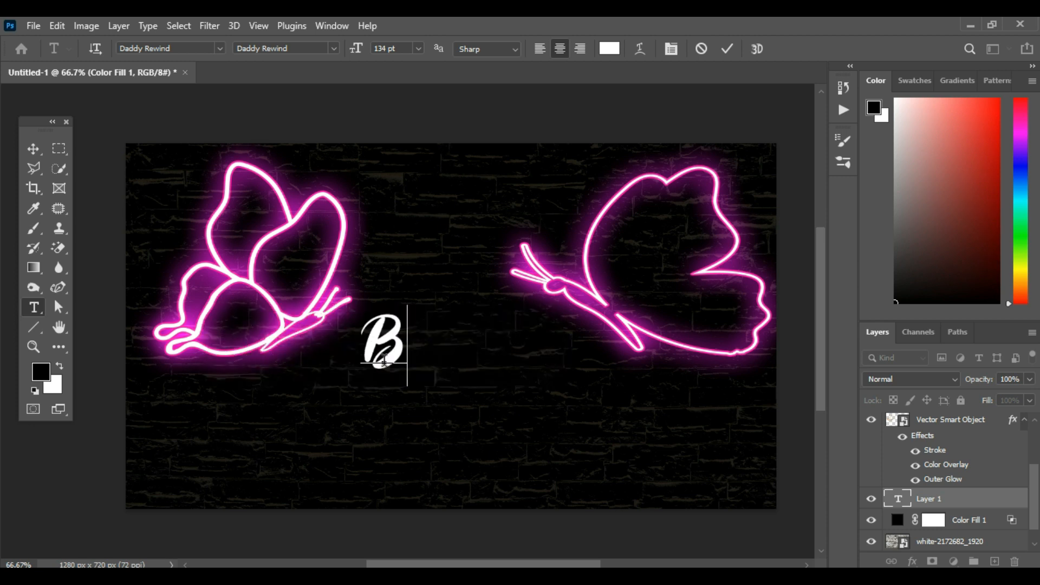
pyautogui.write('utter')
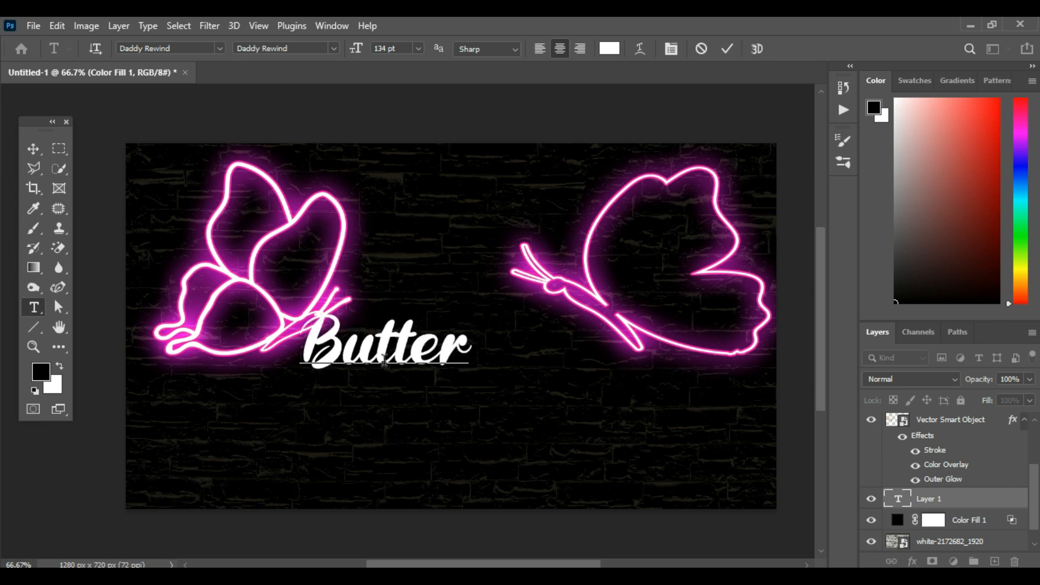
pyautogui.write('fly')
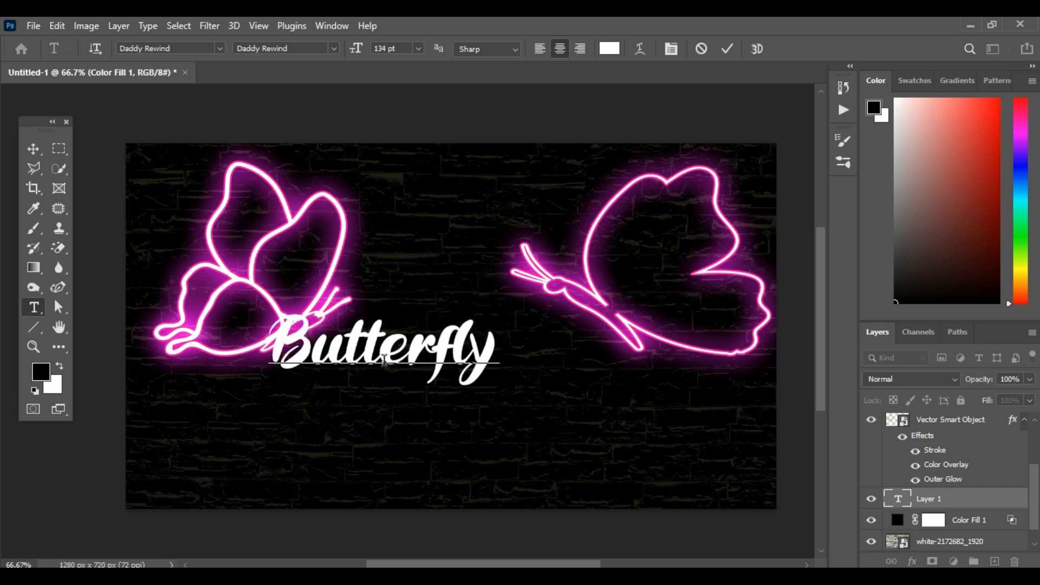
# - Commit the "Butterfly" text and move it into the gap between the two butterflies
pyautogui.hotkey('ctrl', 'Return')
pyautogui.click(33, 148)
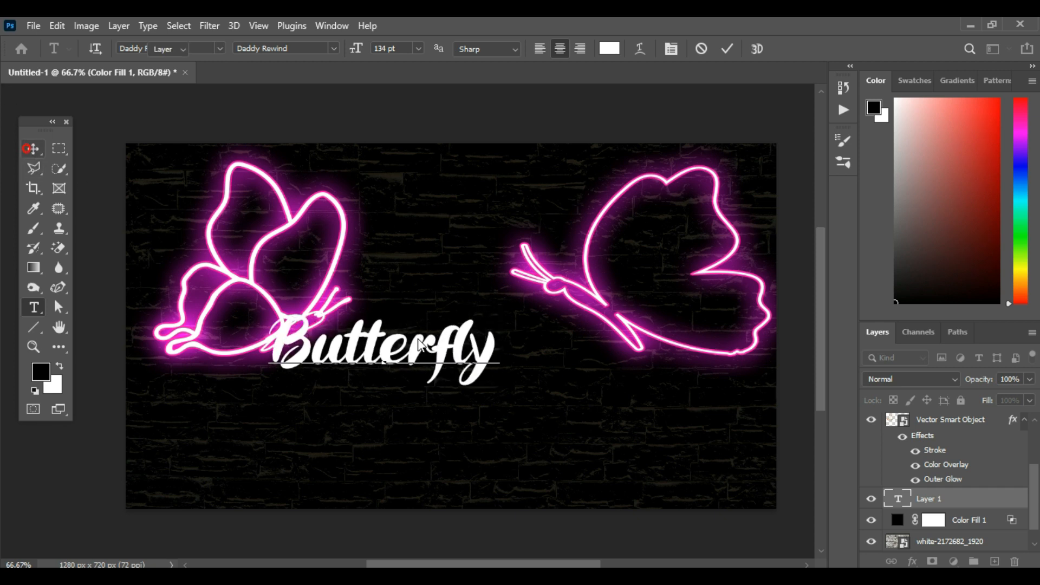
pyautogui.click(412, 354)
pyautogui.moveTo(412, 355); pyautogui.dragTo(460, 347)
# - Add a 3 px pink outside Stroke to the Butterfly text layer with Screen blend mode and 100% opacity
pyautogui.click(913, 561)
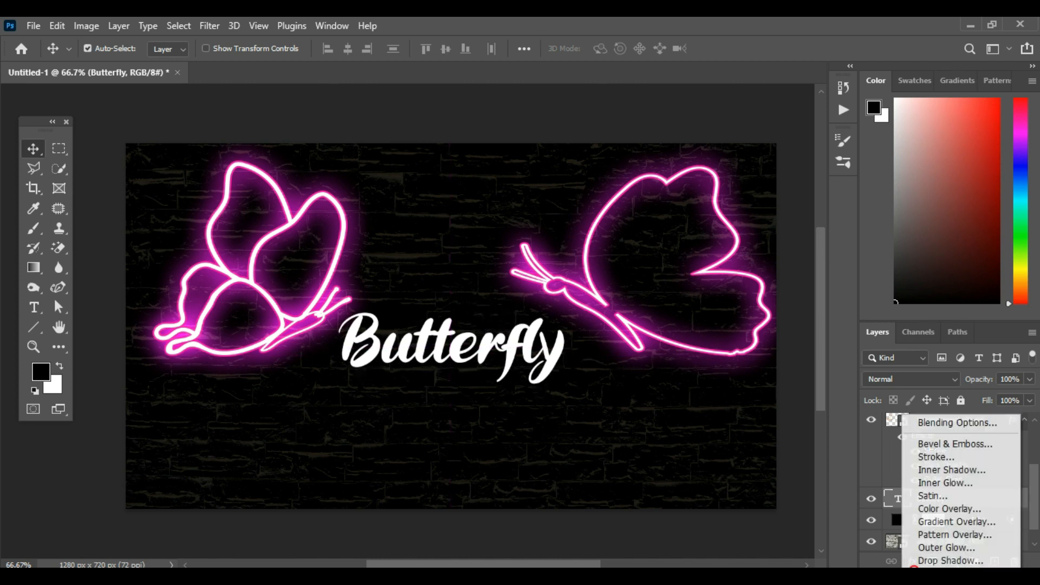
pyautogui.click(930, 424)
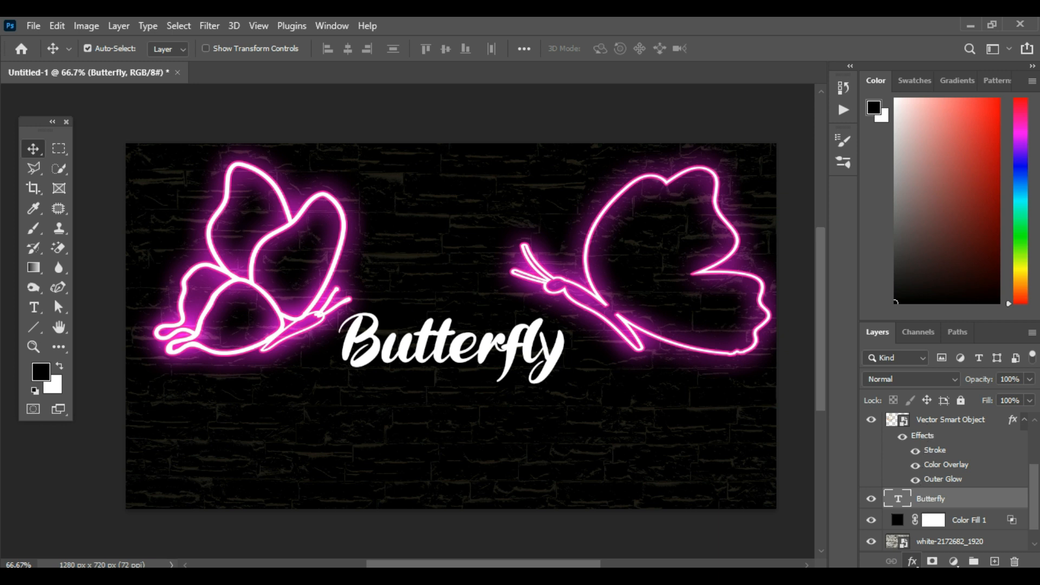
pyautogui.click(914, 563)
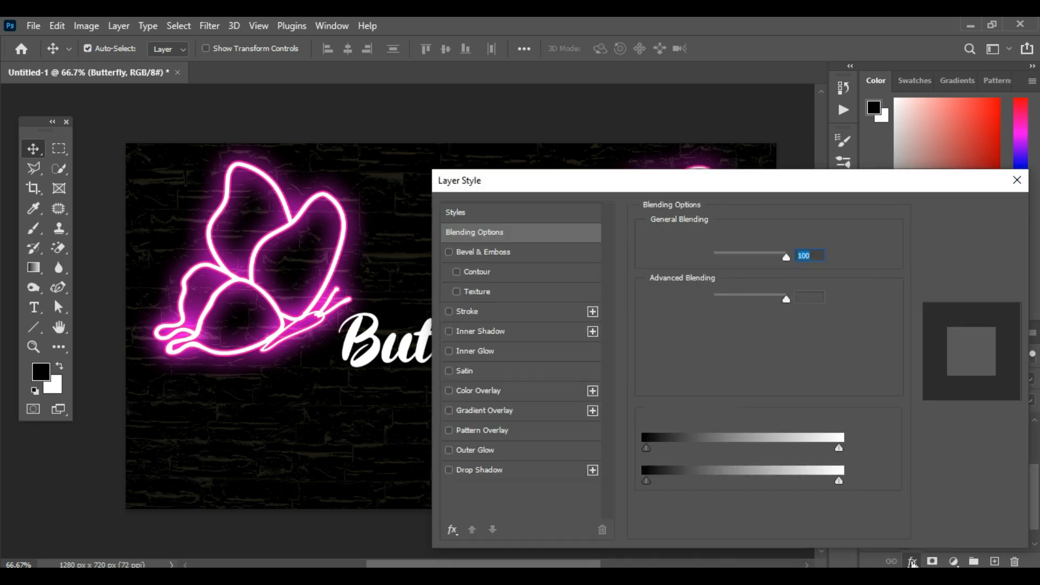
pyautogui.moveTo(736, 193); pyautogui.dragTo(821, 204)
pyautogui.click(580, 324)
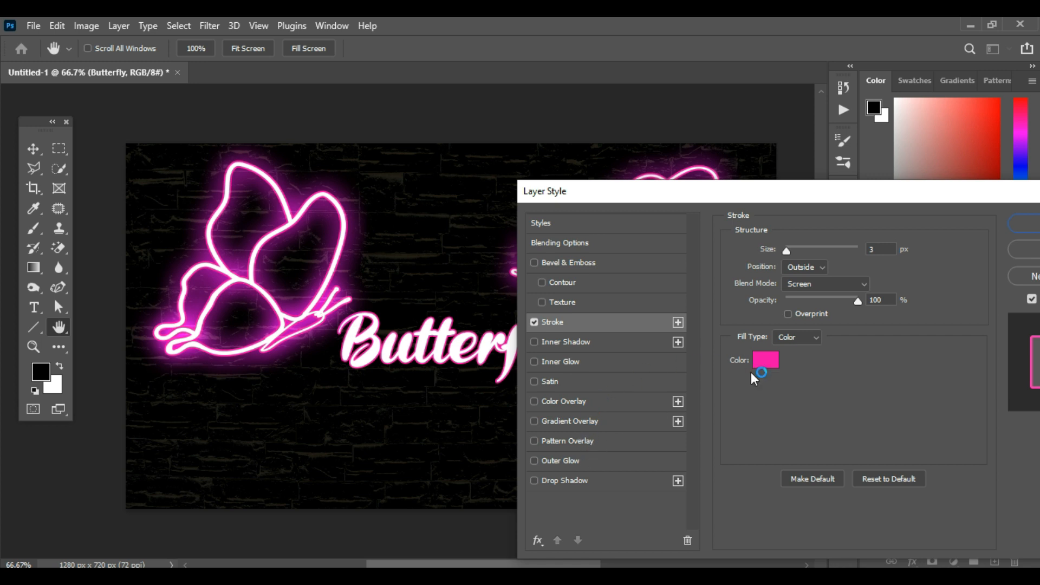
pyautogui.doubleClick(889, 251)
pyautogui.click(823, 268)
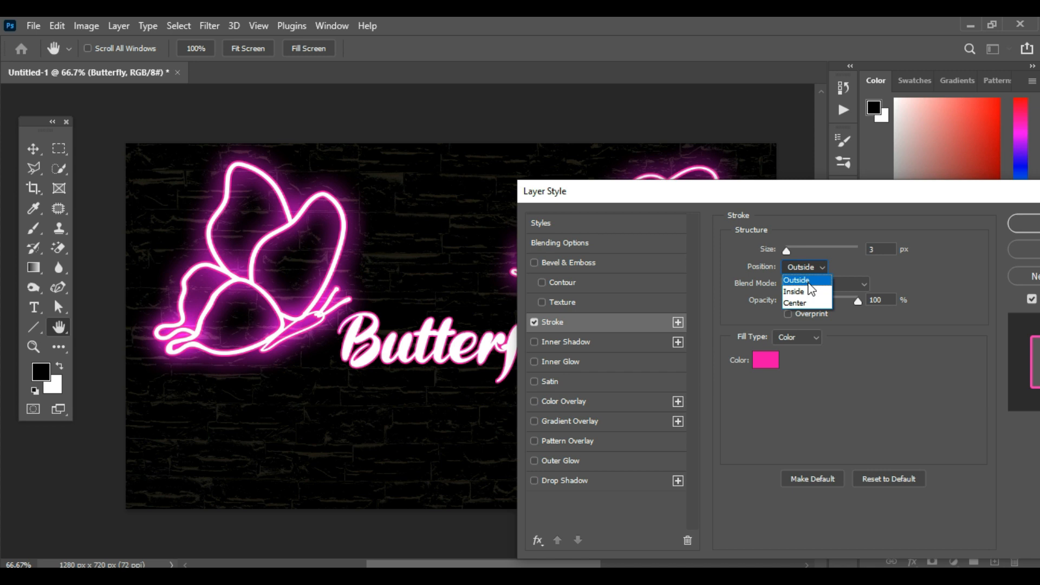
pyautogui.click(809, 283)
pyautogui.click(855, 301)
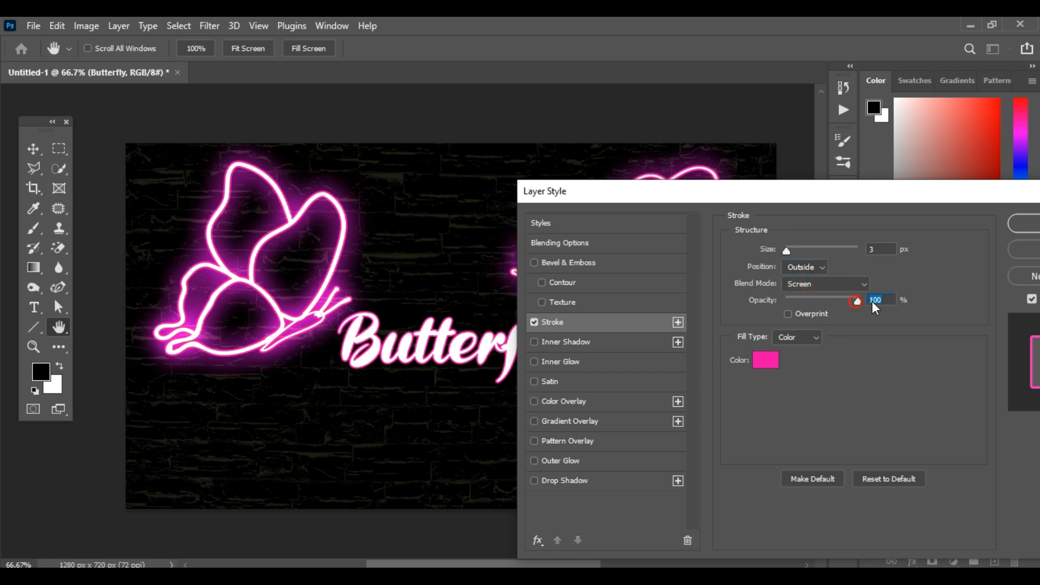
# - Add a Linear Dodge (Add) Outer Glow to the Butterfly text and set its colour to blue #4040cb
pyautogui.click(574, 459)
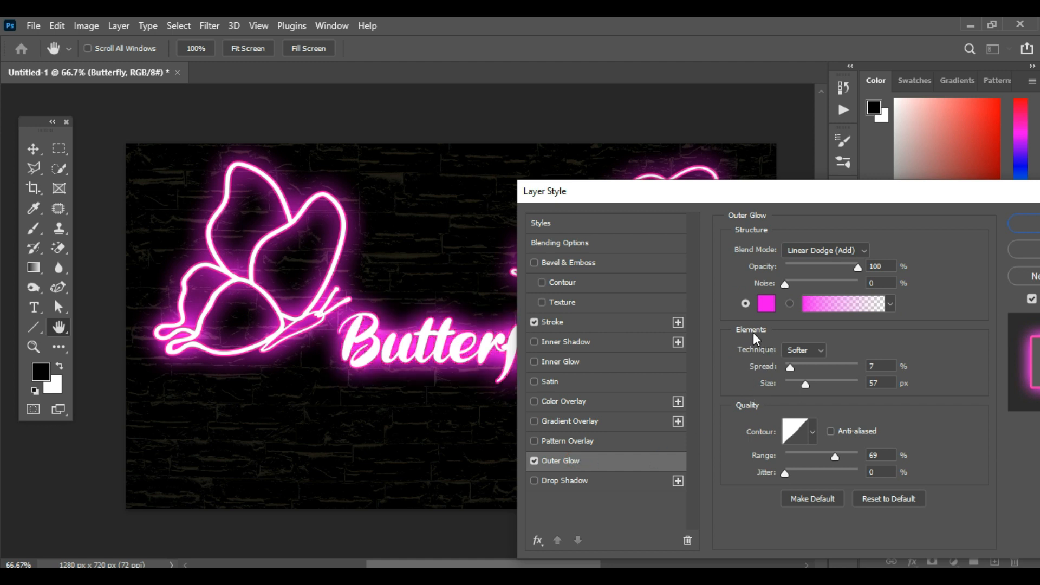
pyautogui.click(765, 306)
pyautogui.click(763, 309)
pyautogui.click(831, 303)
pyautogui.moveTo(829, 305); pyautogui.dragTo(832, 334)
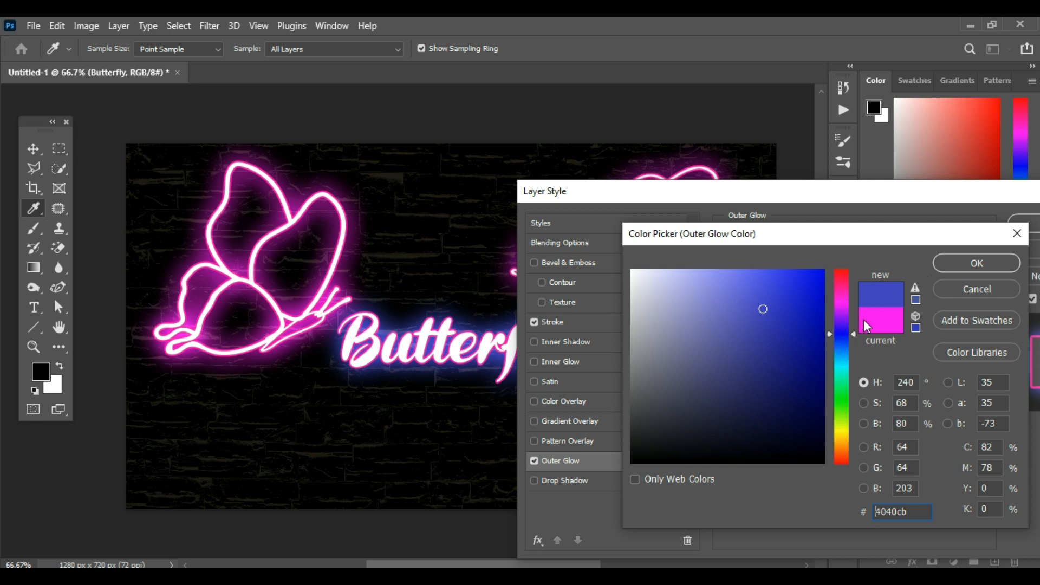
pyautogui.click(956, 264)
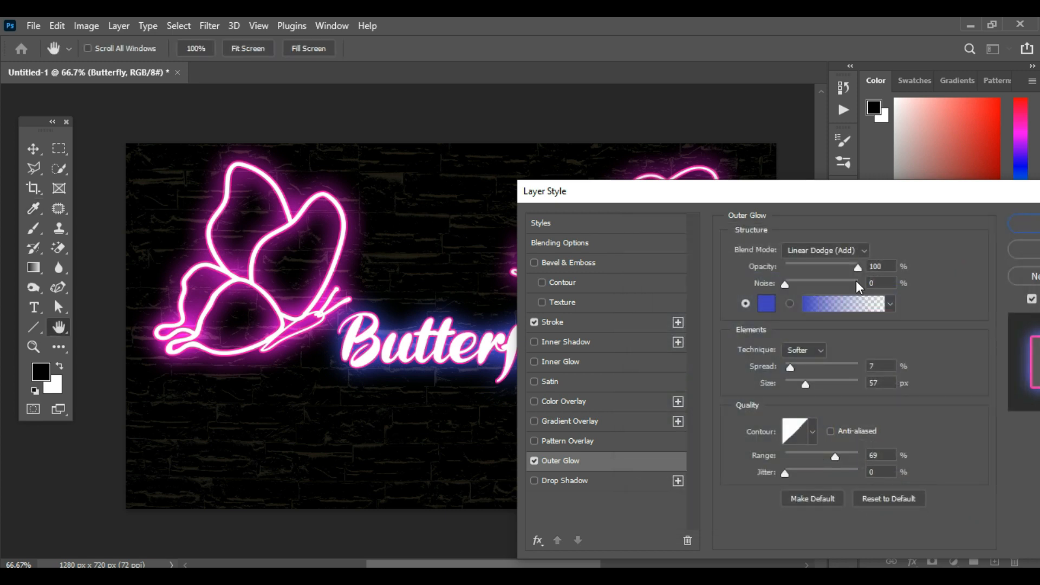
# - Set the Butterfly text's outer glow spread to 8% and its size to 68 px
pyautogui.moveTo(807, 384); pyautogui.dragTo(817, 384)
pyautogui.moveTo(782, 193); pyautogui.dragTo(853, 219)
pyautogui.moveTo(842, 213); pyautogui.dragTo(841, 219)
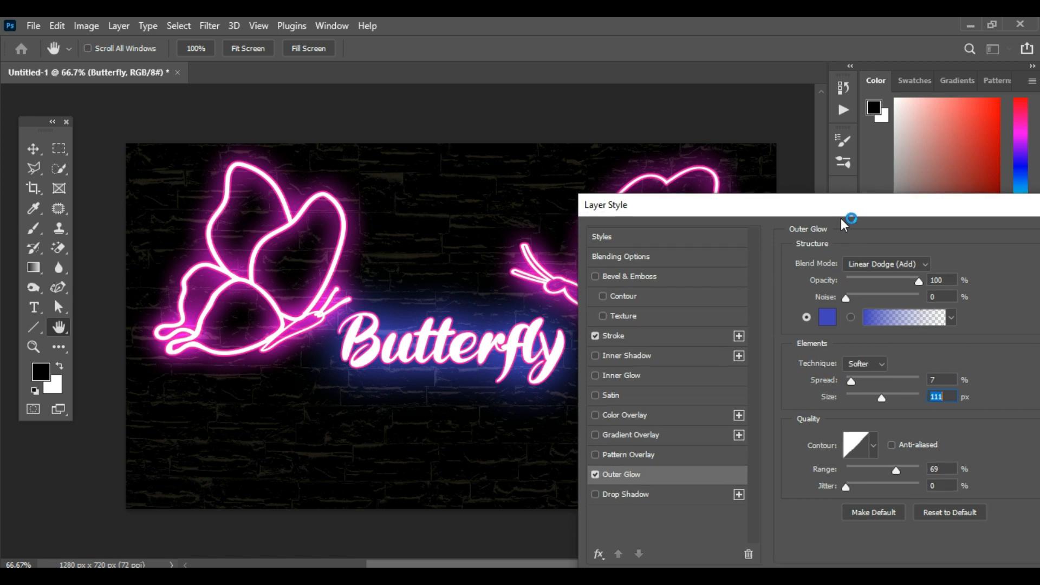
pyautogui.moveTo(851, 382)
pyautogui.mouseDown()
pyautogui.moveTo(866, 382)
pyautogui.moveTo(850, 381)
pyautogui.mouseUp()
pyautogui.click(852, 381)
pyautogui.moveTo(882, 398); pyautogui.dragTo(870, 398)
pyautogui.press('Tab')
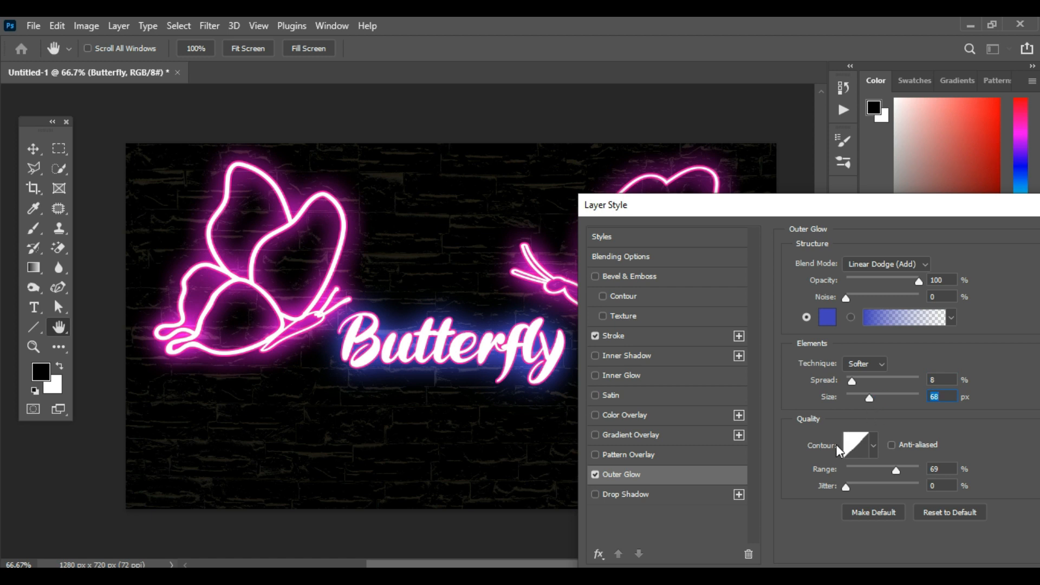
# - Set the outer glow's range to 72% and its size to 106 px, and apply the layer style
pyautogui.click(896, 401)
pyautogui.moveTo(912, 471)
pyautogui.mouseDown()
pyautogui.moveTo(889, 470)
pyautogui.moveTo(899, 471)
pyautogui.mouseUp()
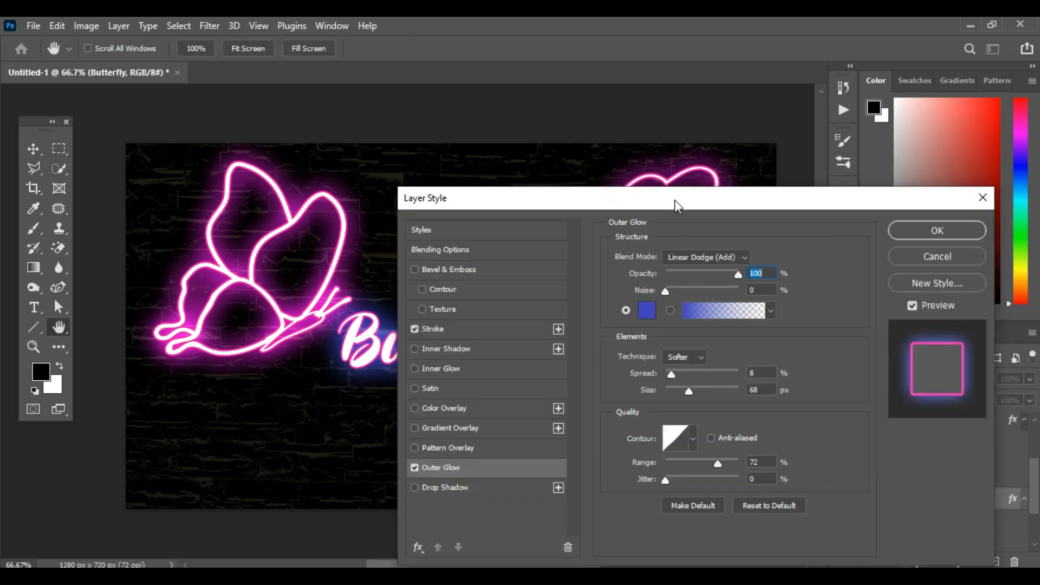
pyautogui.moveTo(674, 199); pyautogui.dragTo(831, 219)
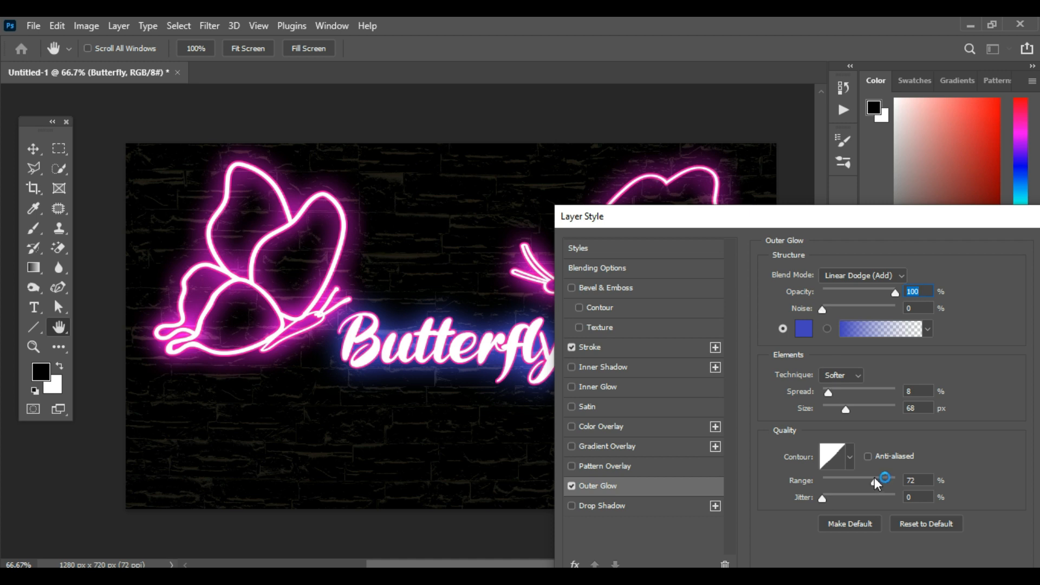
pyautogui.moveTo(846, 408); pyautogui.dragTo(857, 408)
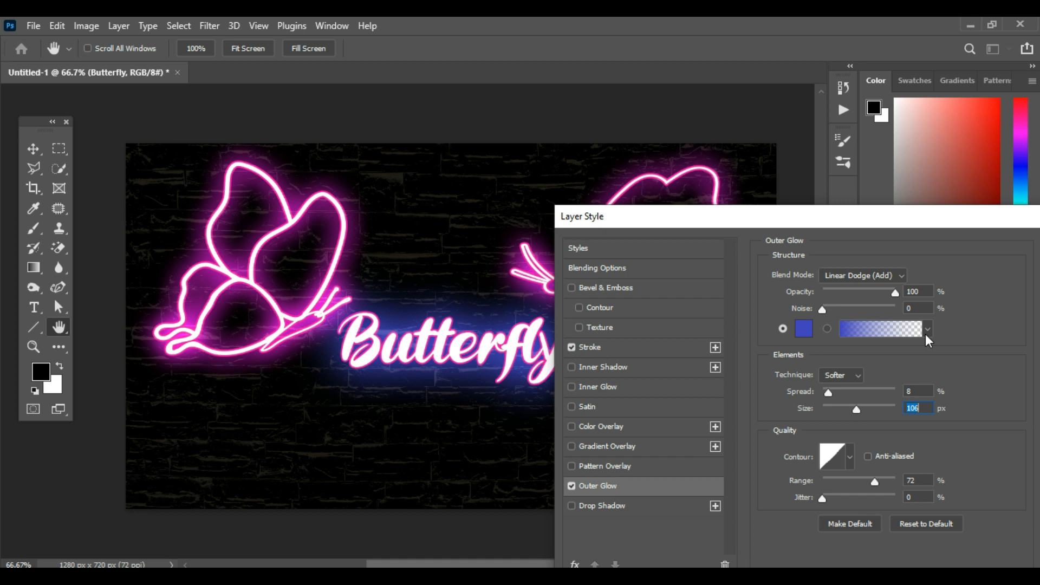
pyautogui.moveTo(968, 227); pyautogui.dragTo(872, 262)
pyautogui.click(996, 282)
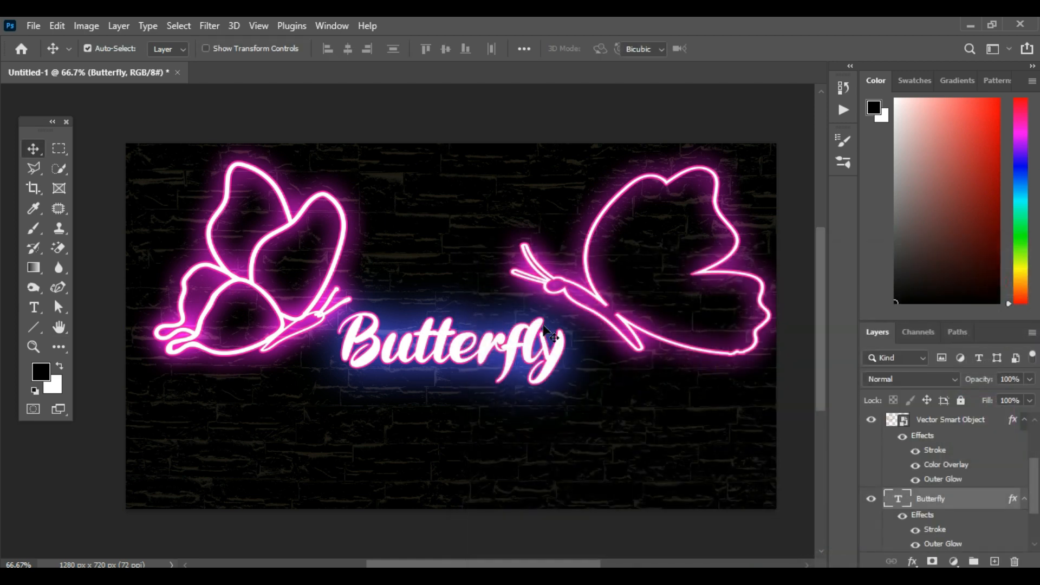
# - Scale the Butterfly text to about 112% width and 104% height
pyautogui.hotkey('ctrl', 't')
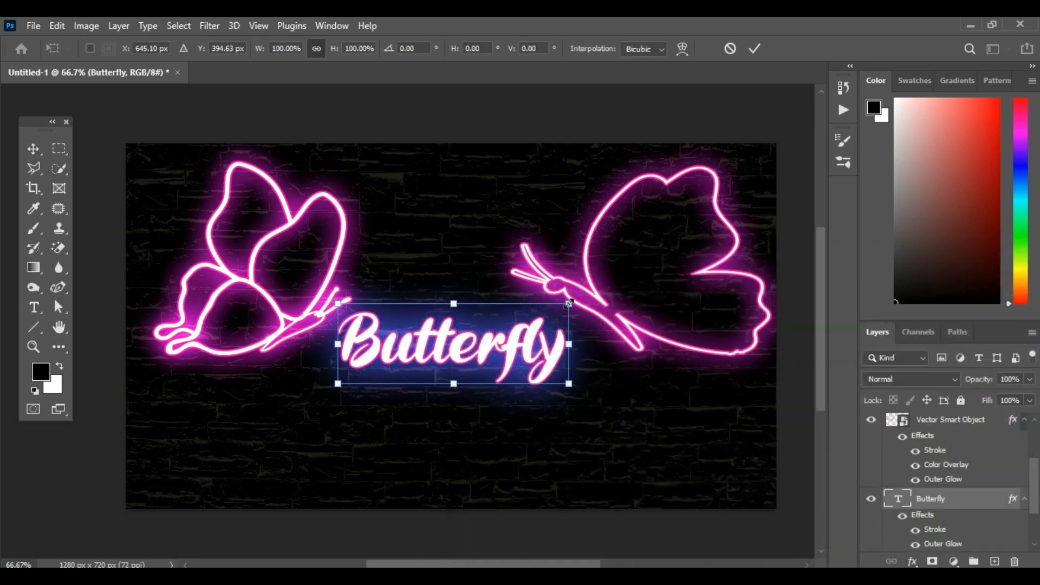
pyautogui.moveTo(569, 304)
pyautogui.mouseDown()
pyautogui.moveTo(591, 302)
pyautogui.moveTo(582, 303)
pyautogui.mouseUp()
pyautogui.press('shift')
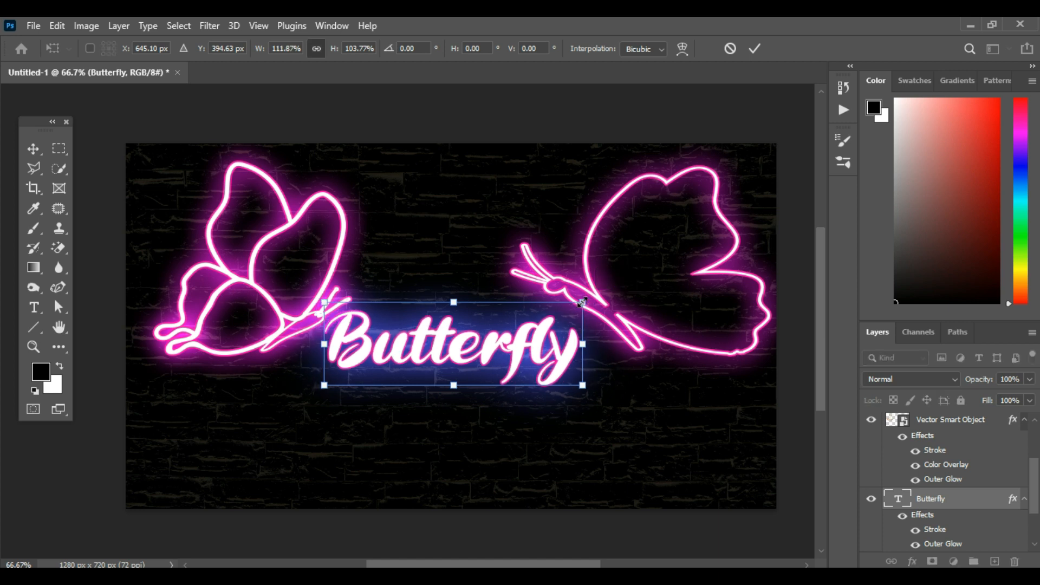
pyautogui.click(753, 51)
# - Add the text "PHOTOSHOP TUTORIAL" in Baskerville Old Face, 94 pt, directly above Color Fill 1 and position it below the word Butterfly
pyautogui.press('t')
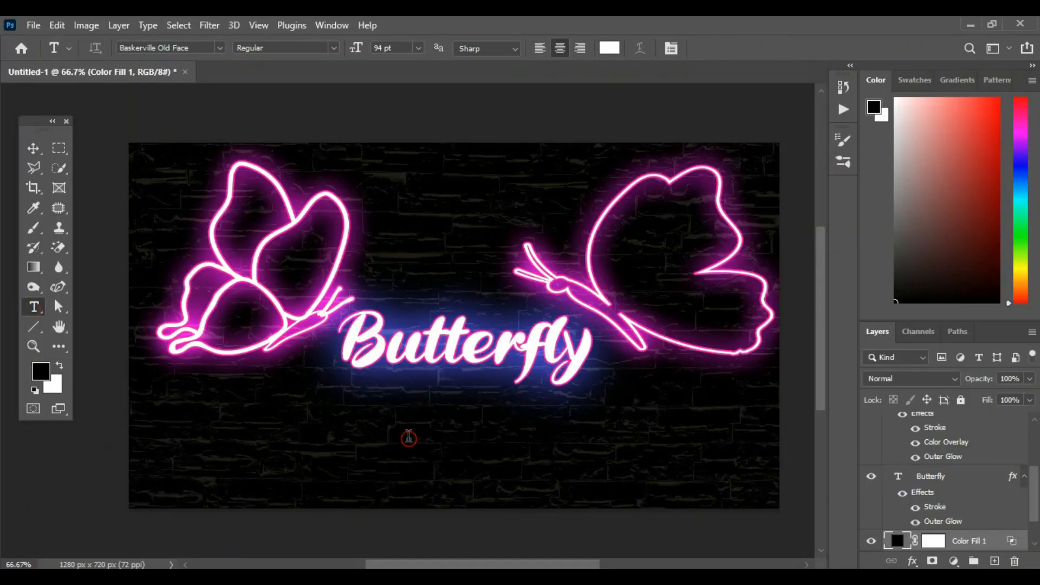
pyautogui.click(409, 437)
pyautogui.click(408, 437)
pyautogui.write('PHOTOSHOP TU')
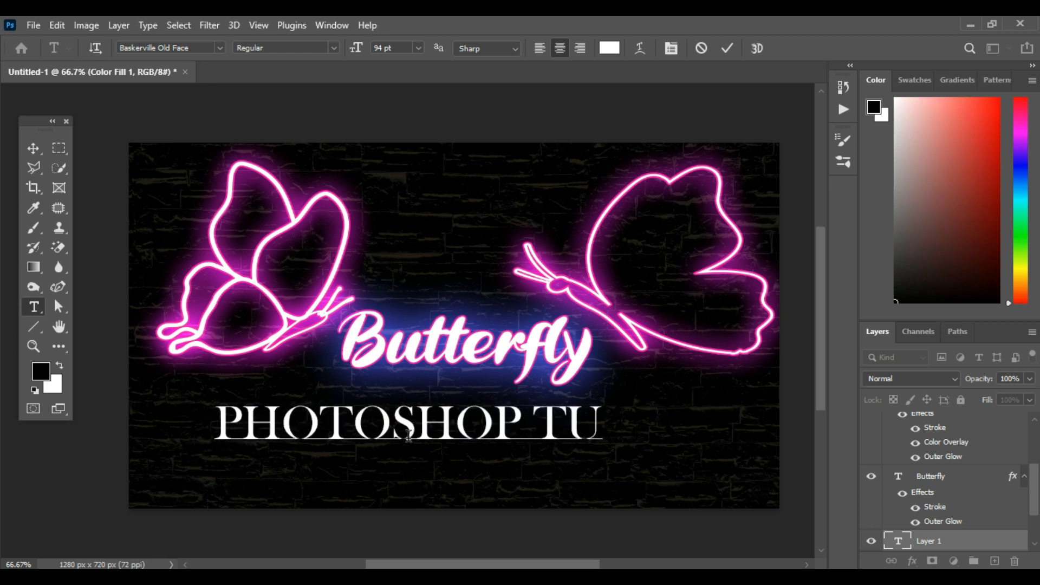
pyautogui.write('TORIAL')
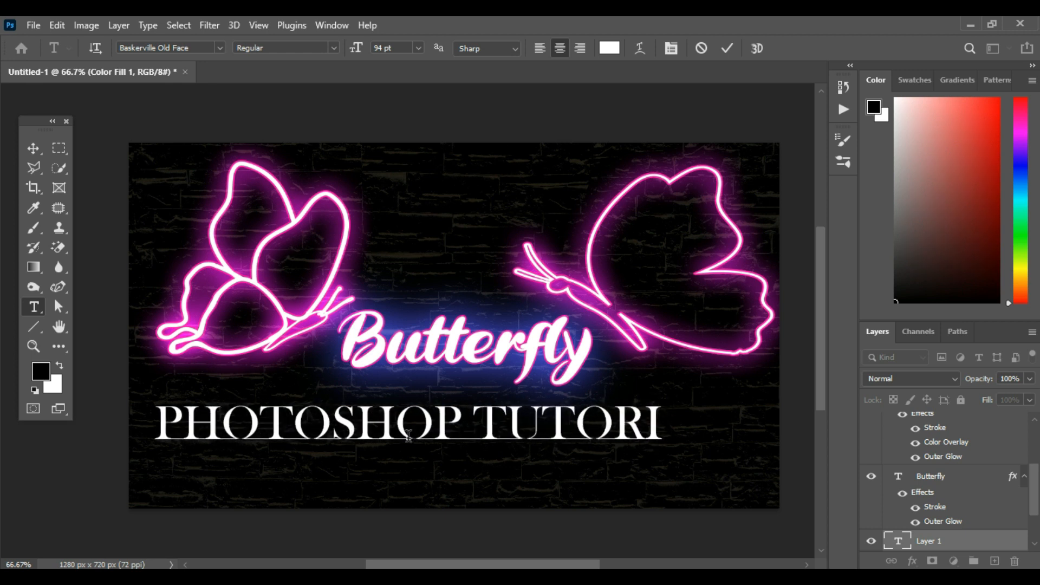
pyautogui.click(33, 148)
pyautogui.moveTo(412, 428); pyautogui.dragTo(465, 429)
# - Reduce the font size of the PHOTOSHOP TUTORIAL text and centre it horizontally on the canvas
pyautogui.doubleClick(466, 429)
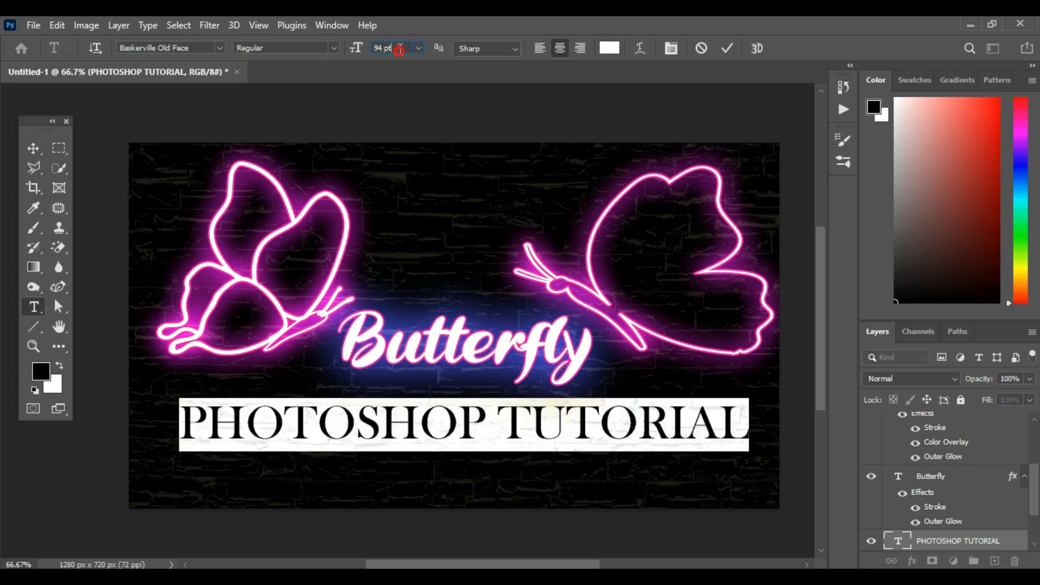
pyautogui.scroll(-5, 399, 49)
pyautogui.scroll(-5, 400, 49)
pyautogui.click(31, 147)
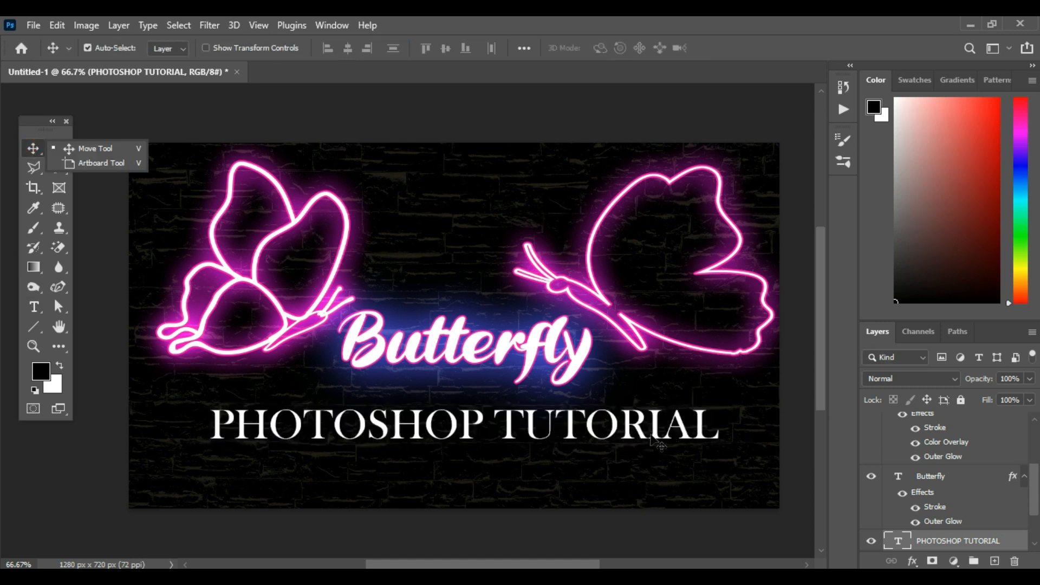
pyautogui.moveTo(627, 436)
pyautogui.mouseDown()
pyautogui.moveTo(613, 428)
pyautogui.moveTo(616, 436)
pyautogui.mouseUp()
# - Copy the layer style of the right-hand butterfly and paste it onto the PHOTOSHOP TUTORIAL text layer
pyautogui.scroll(2, 992, 461)
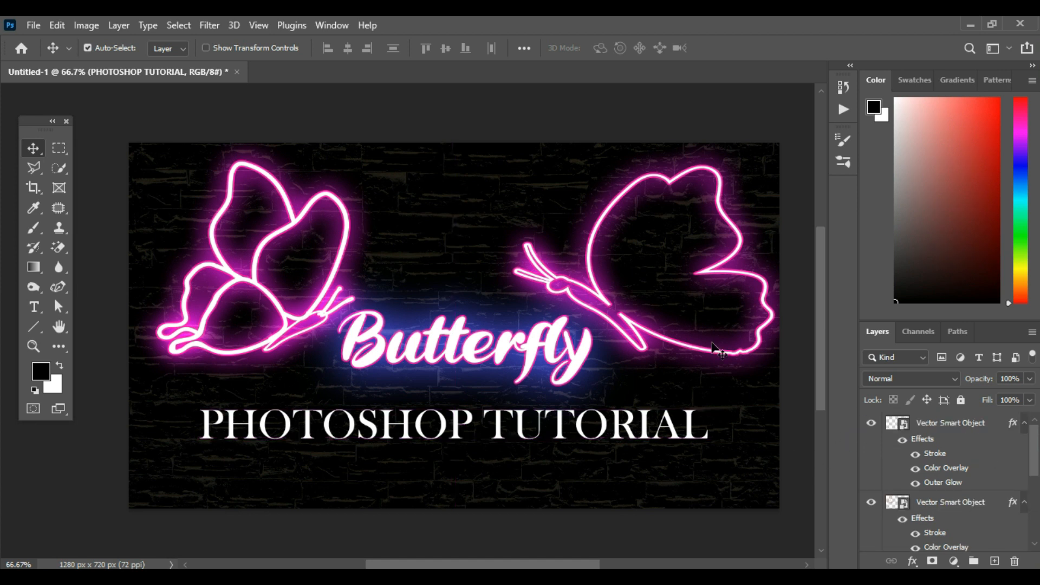
pyautogui.click(544, 281)
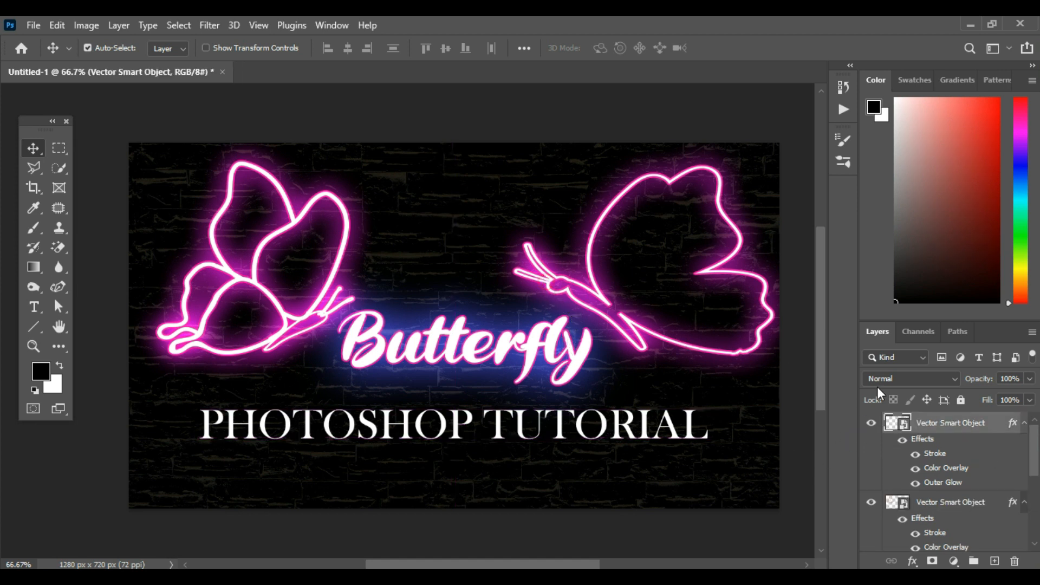
pyautogui.rightClick(951, 428)
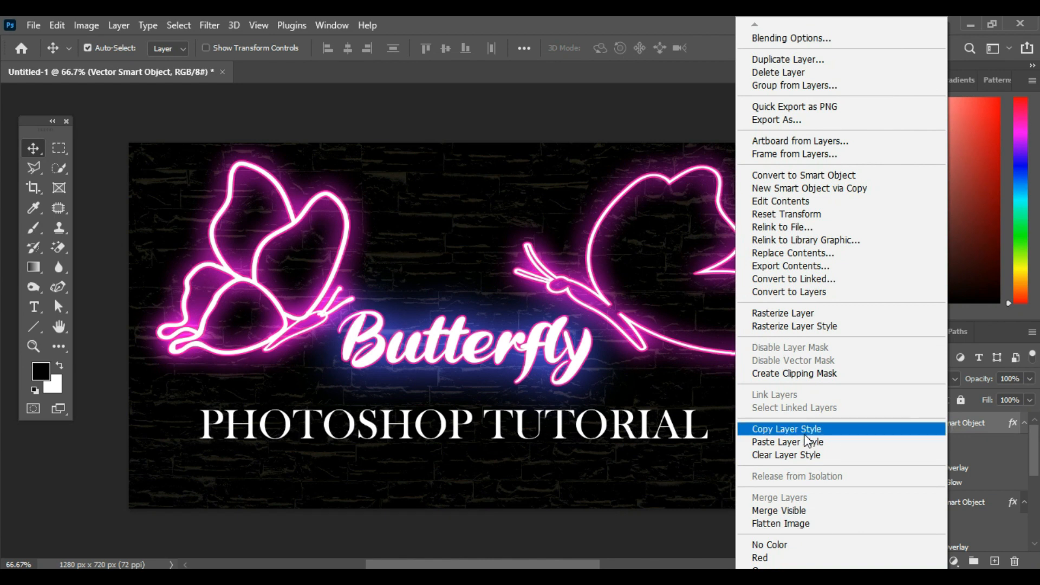
pyautogui.click(797, 433)
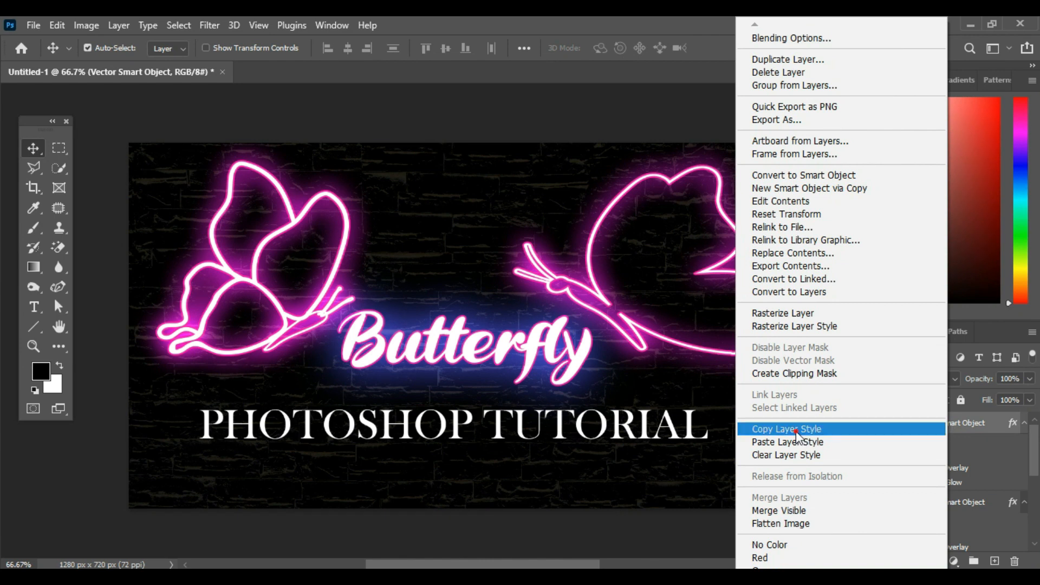
pyautogui.click(690, 437)
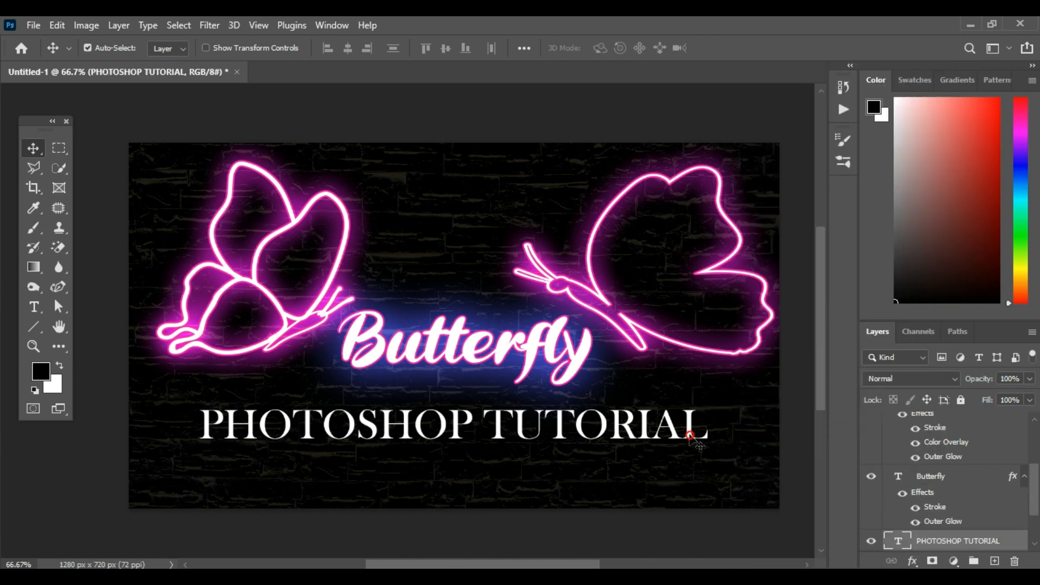
pyautogui.rightClick(929, 541)
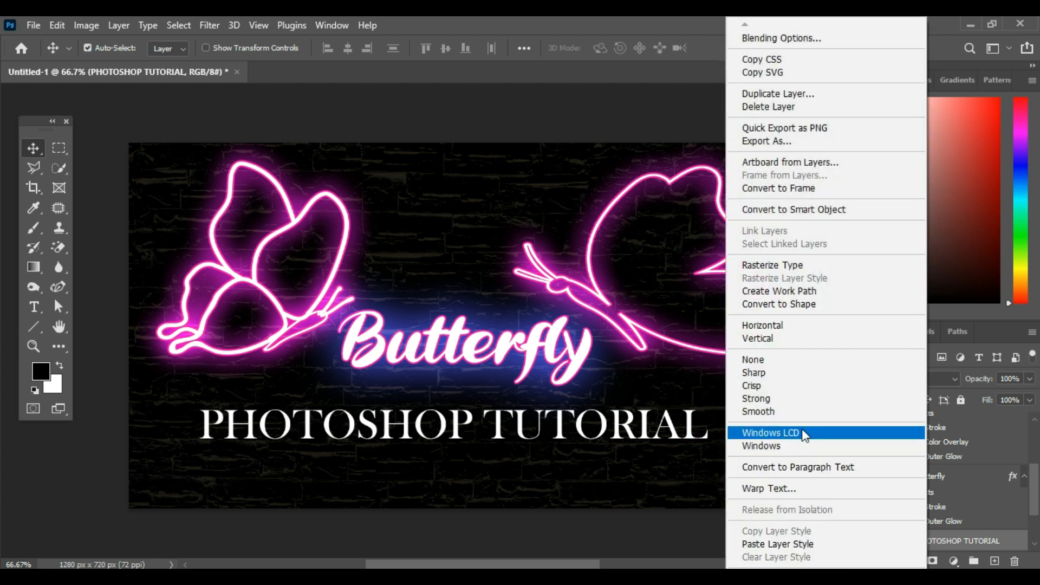
pyautogui.click(777, 543)
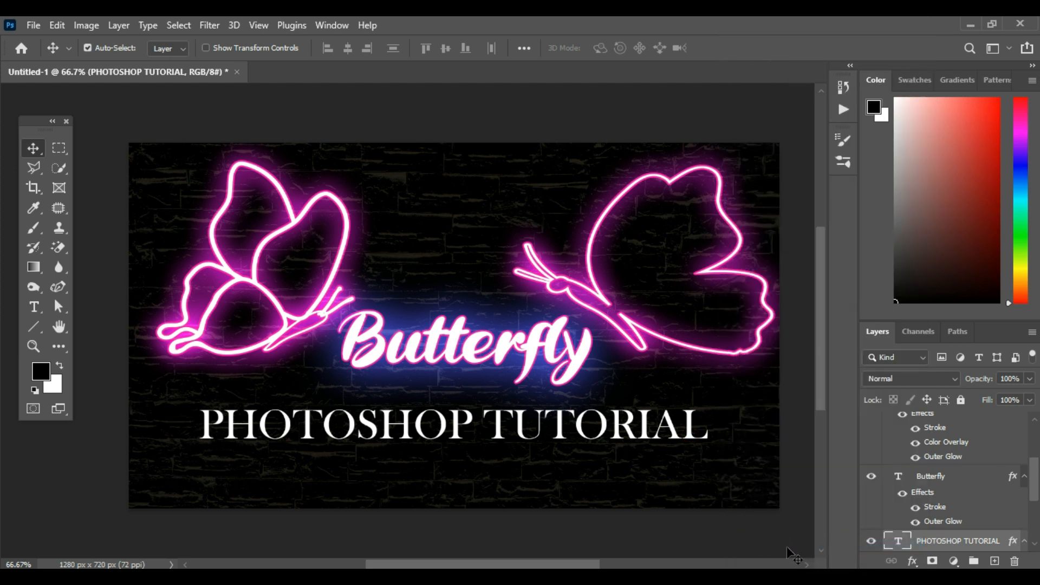